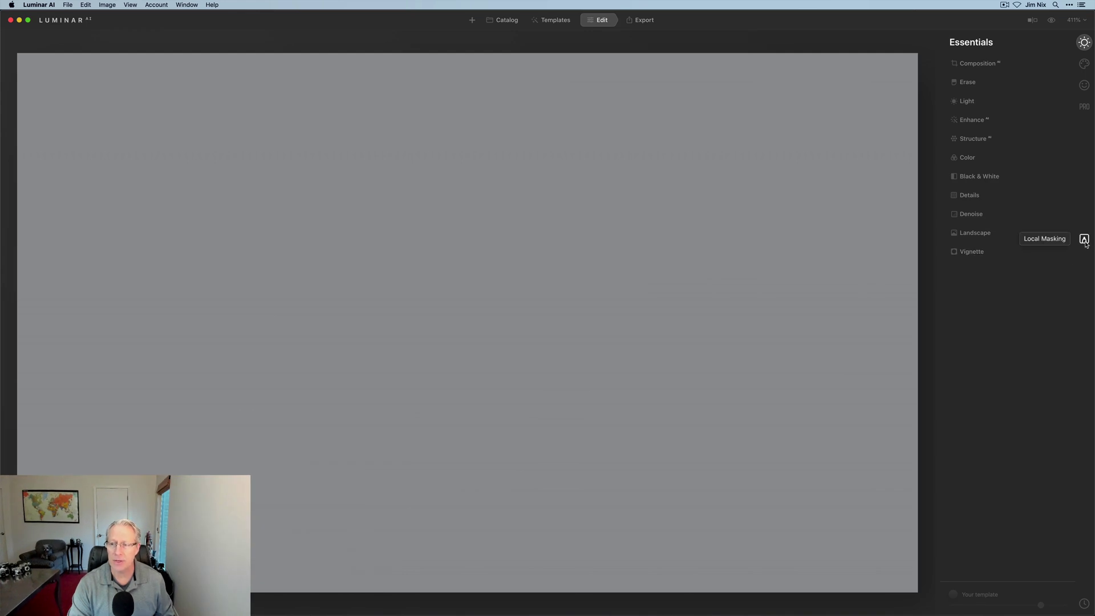
Glance at Essentials > Color, then switch back to the Local Masking panel
{"action": "left_click", "coordinate": [1085, 239]}
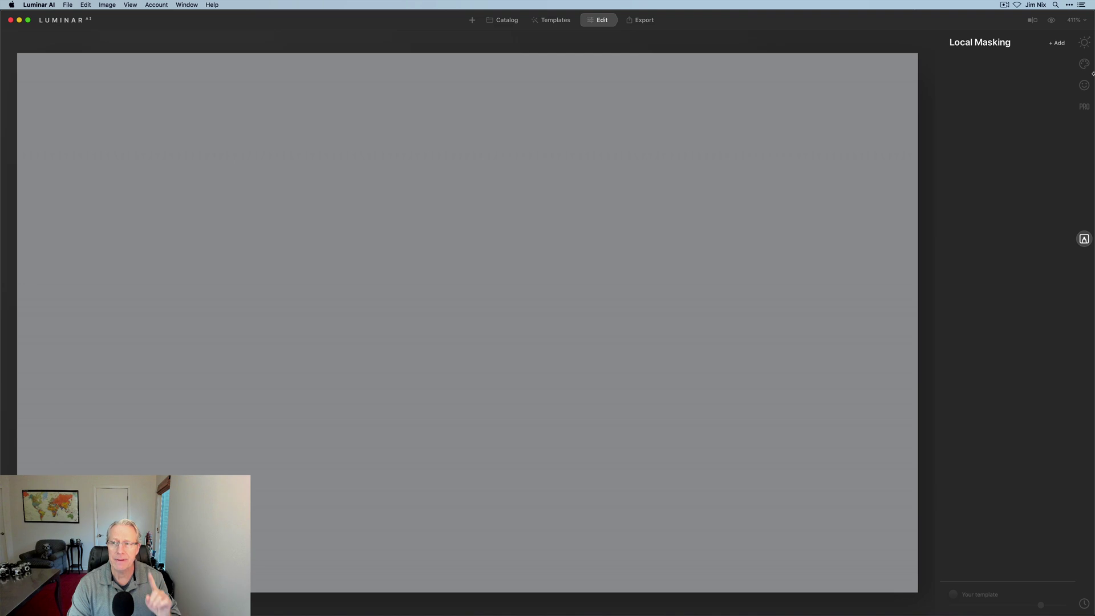
{"action": "left_click", "coordinate": [1085, 42]}
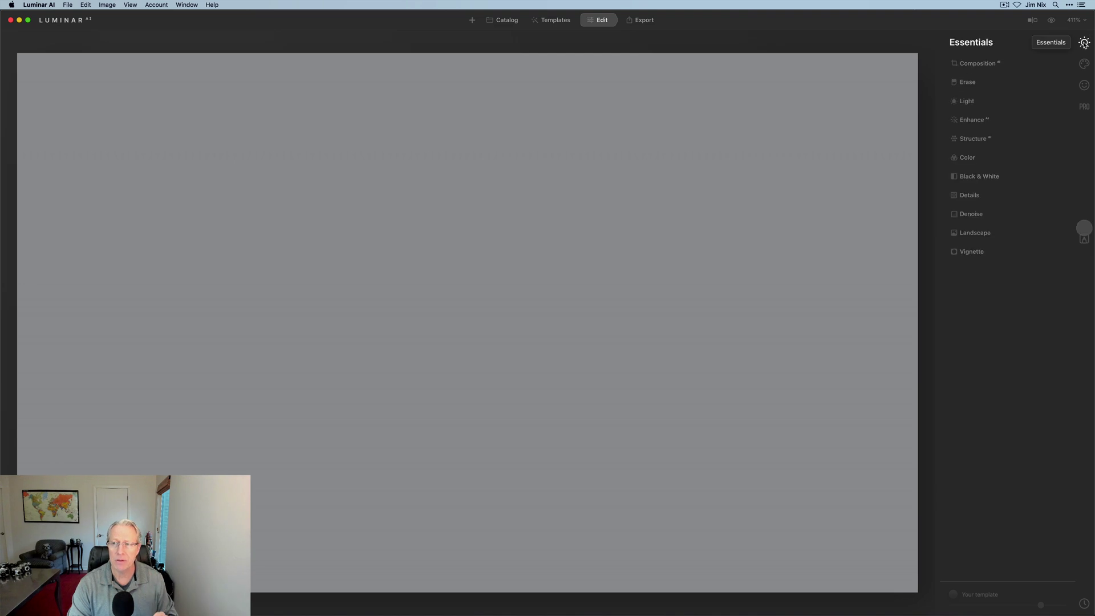
{"action": "left_click", "coordinate": [972, 158]}
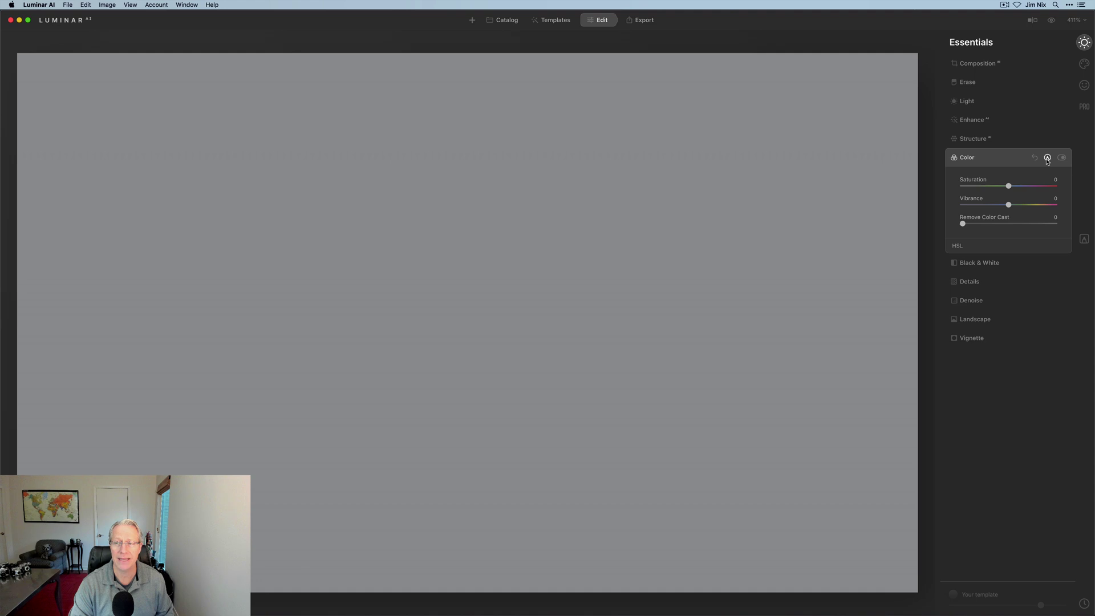
{"action": "left_click", "coordinate": [1021, 164]}
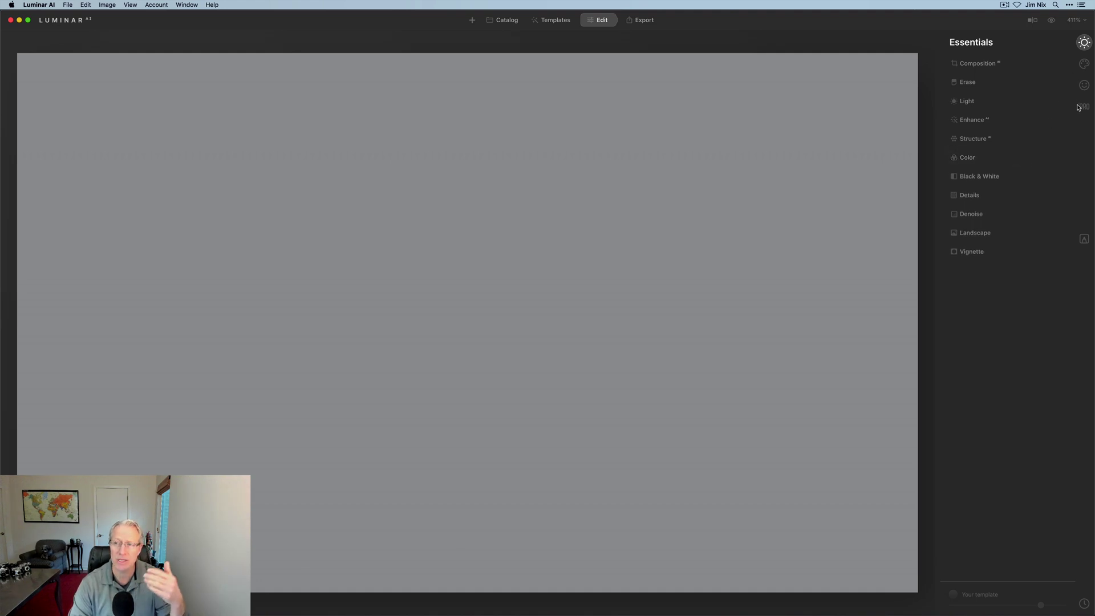
{"action": "left_click", "coordinate": [1086, 240]}
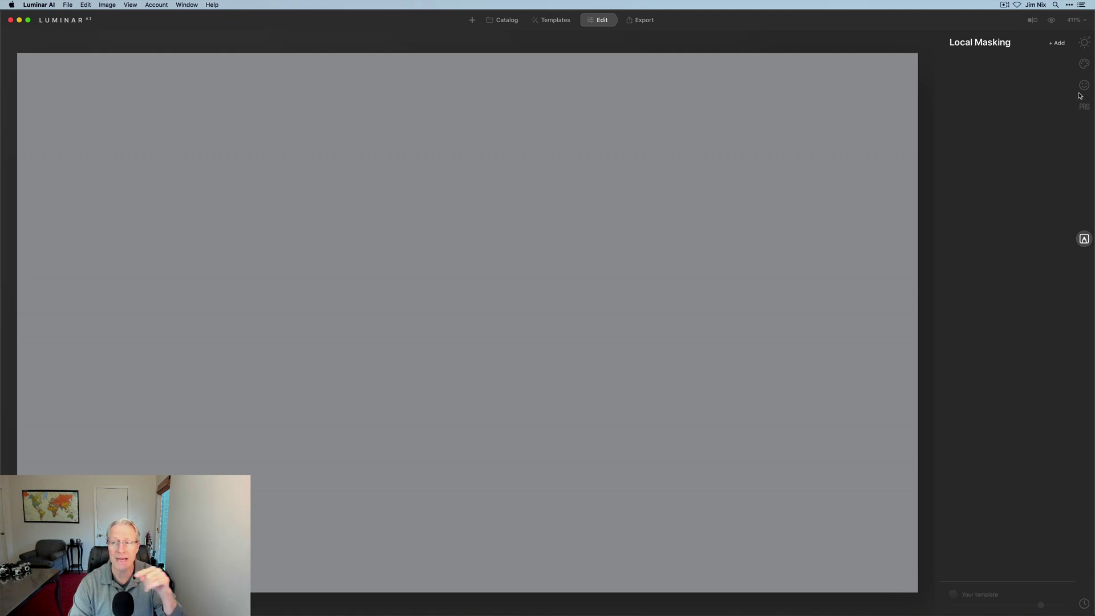
Add a Basic masking adjustment and raise its Exposure to 5.00, resetting and reapplying once
{"action": "left_click", "coordinate": [1056, 45]}
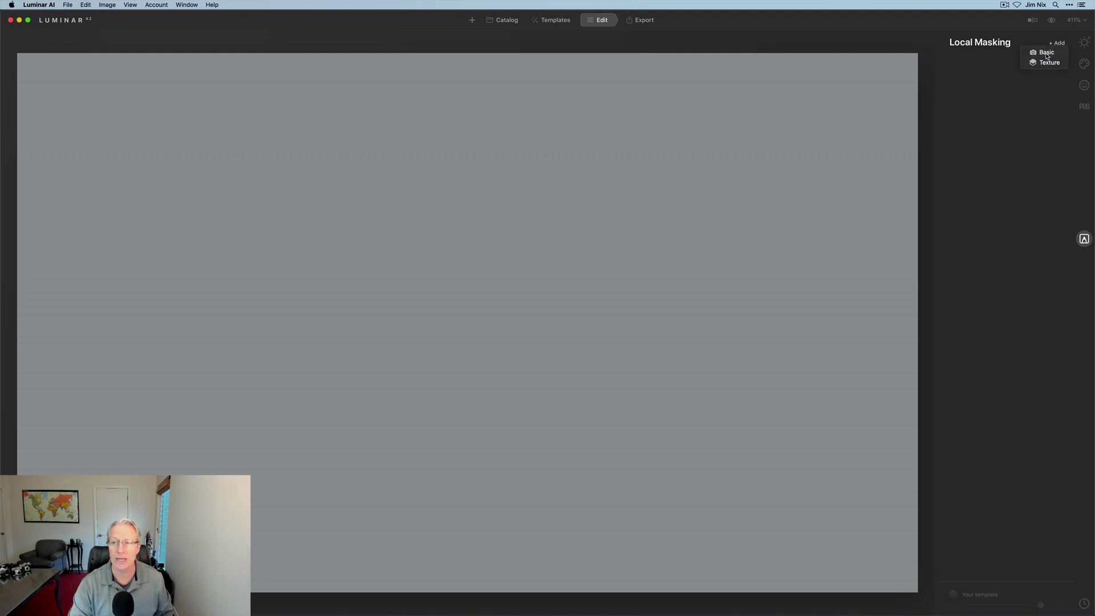
{"action": "left_click", "coordinate": [1048, 51]}
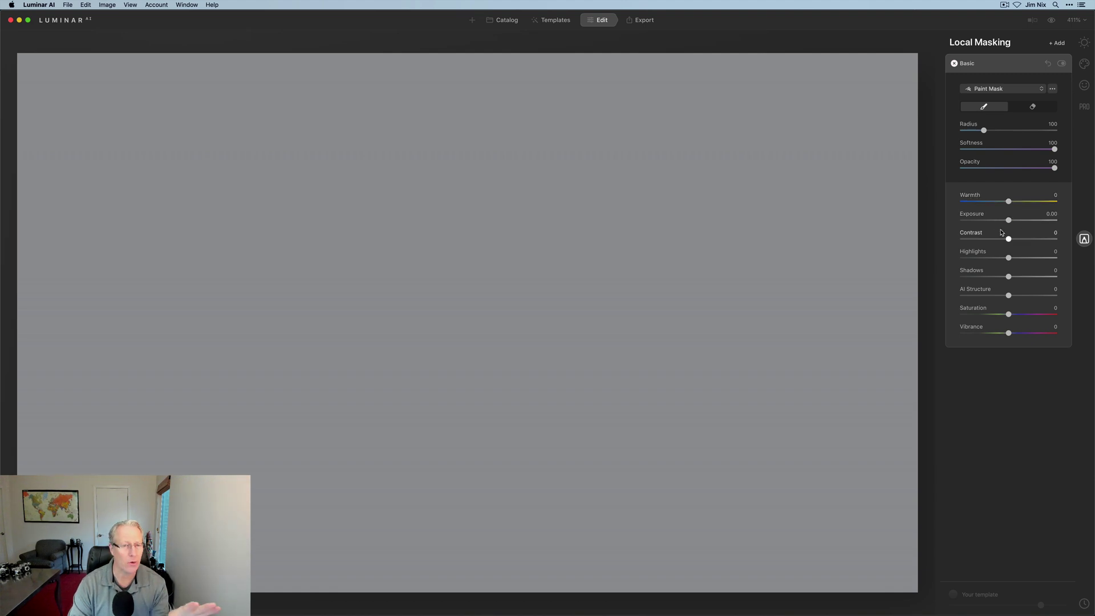
{"action": "left_click_drag", "start_coordinate": [1008, 220], "coordinate": [1093, 203]}
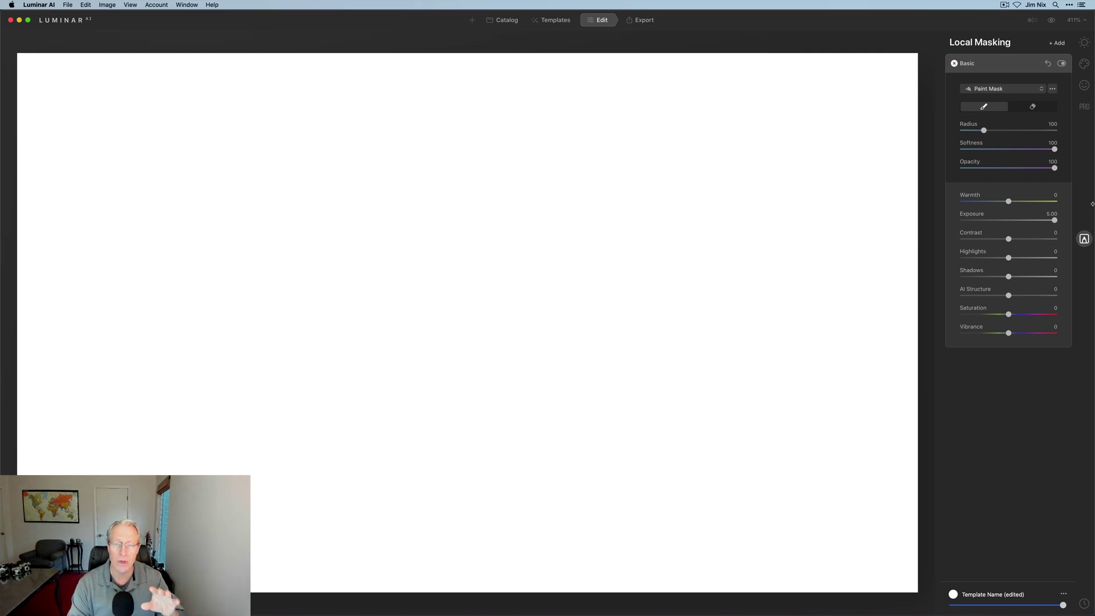
{"action": "double_click", "coordinate": [977, 215]}
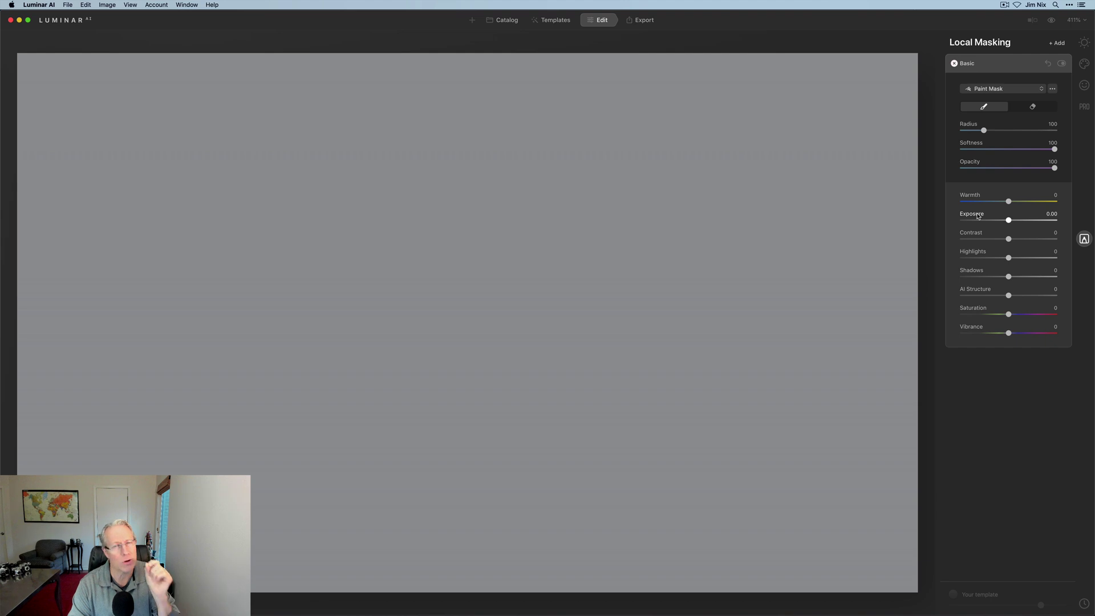
{"action": "left_click_drag", "start_coordinate": [1008, 221], "coordinate": [1093, 220]}
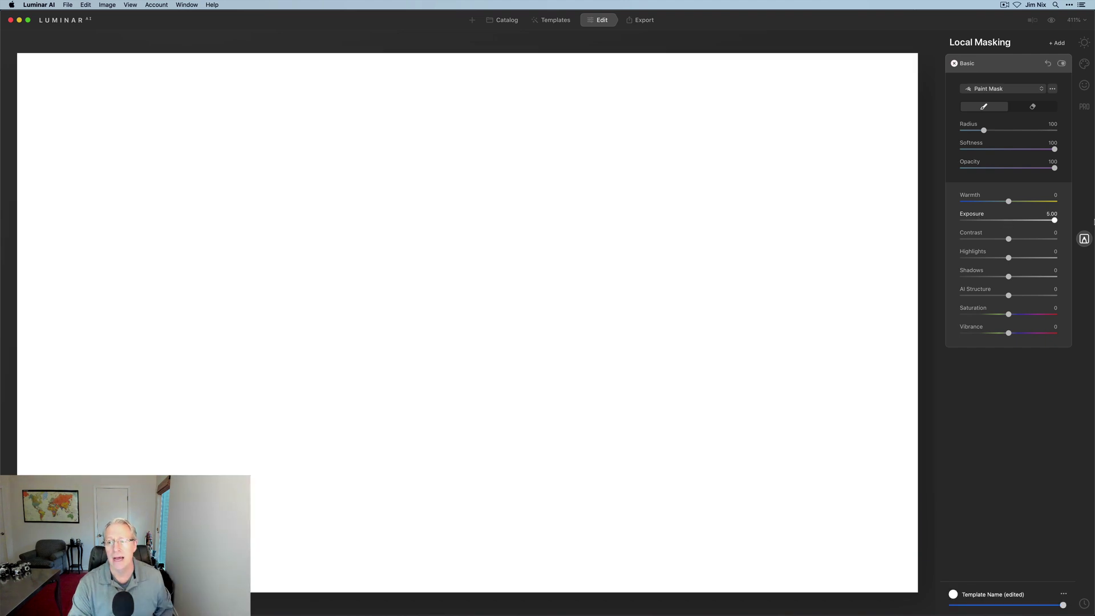
{"action": "left_click", "coordinate": [1009, 90]}
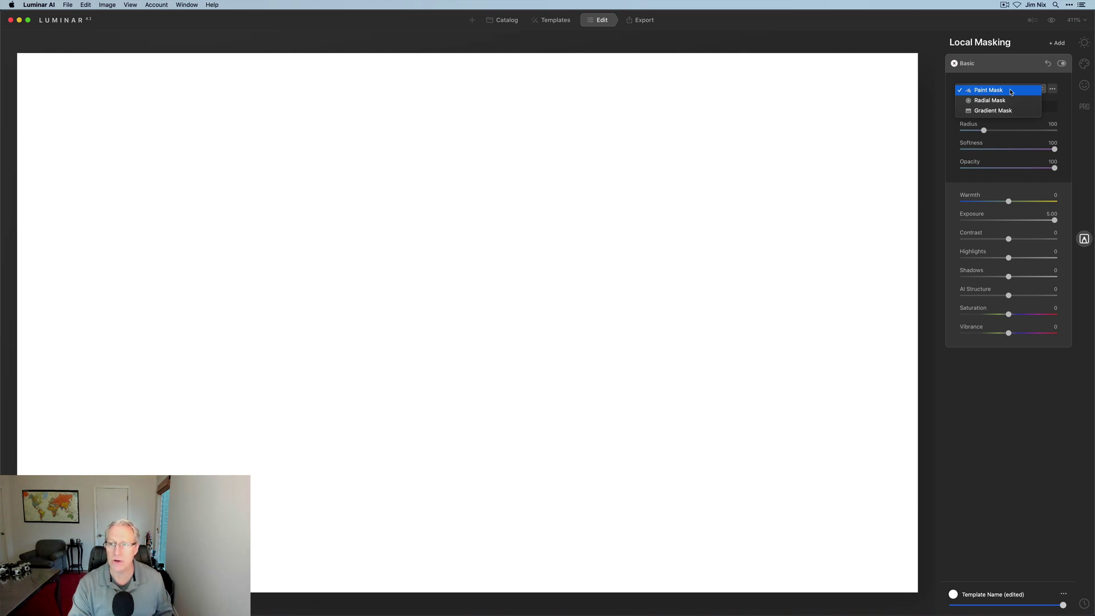
Choose Paint Mask as the Basic adjustment's mask type
{"action": "left_click", "coordinate": [1011, 92]}
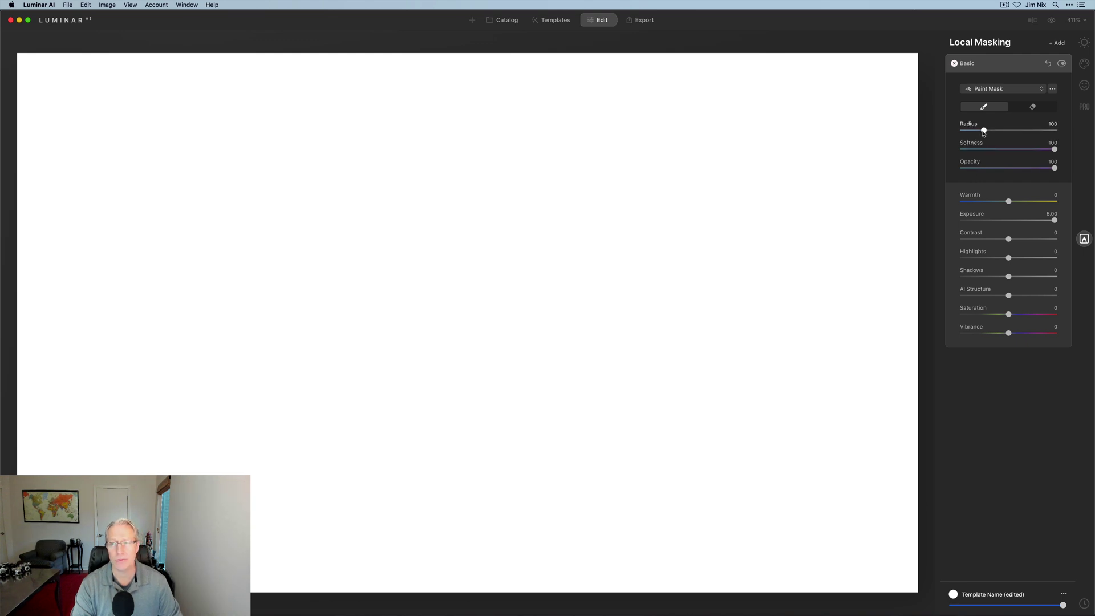
Set the brush Radius to 339, trying other Softness values before leaving it at 100
{"action": "mouse_move", "coordinate": [984, 132]}
{"action": "left_mouse_down"}
{"action": "mouse_move", "coordinate": [1040, 128]}
{"action": "mouse_move", "coordinate": [989, 130]}
{"action": "left_mouse_up"}
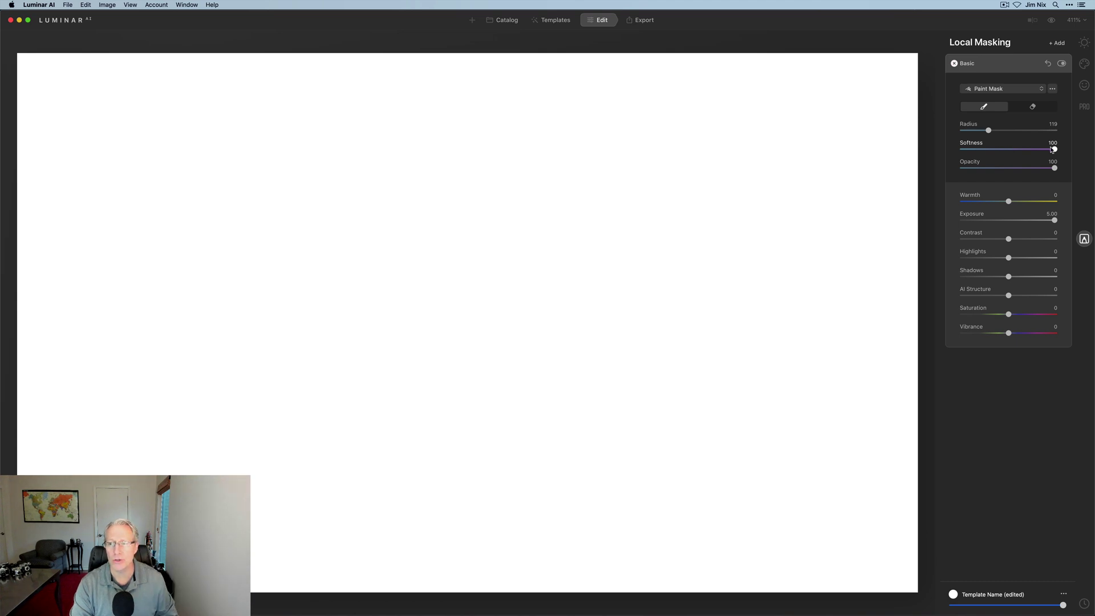
{"action": "mouse_move", "coordinate": [989, 130]}
{"action": "left_mouse_down"}
{"action": "mouse_move", "coordinate": [1041, 130]}
{"action": "mouse_move", "coordinate": [1039, 148]}
{"action": "mouse_move", "coordinate": [976, 149]}
{"action": "left_mouse_up"}
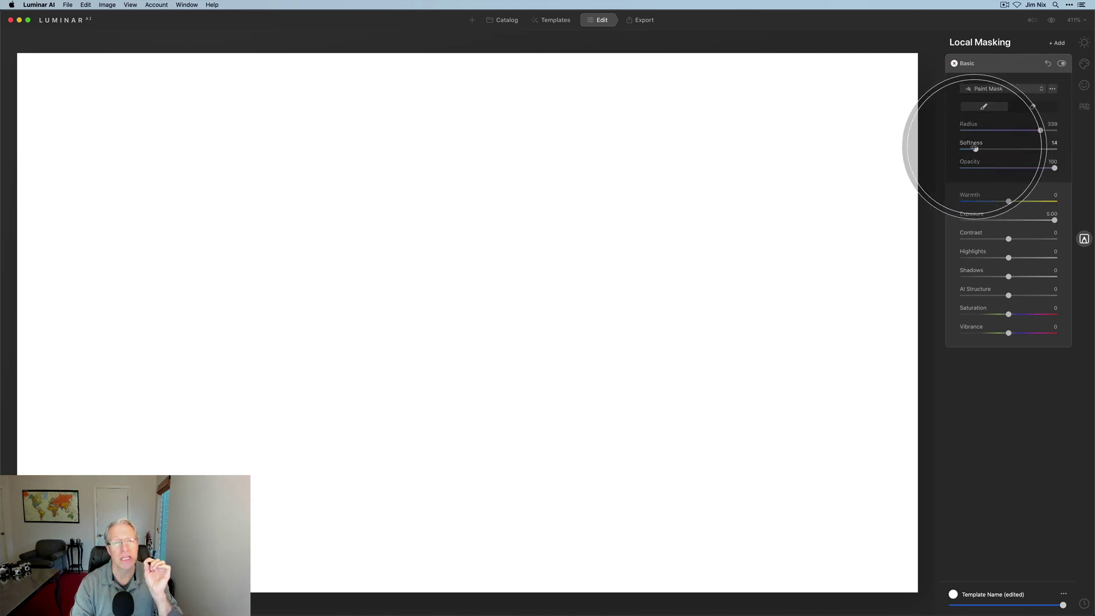
{"action": "left_click_drag", "start_coordinate": [976, 148], "coordinate": [952, 148]}
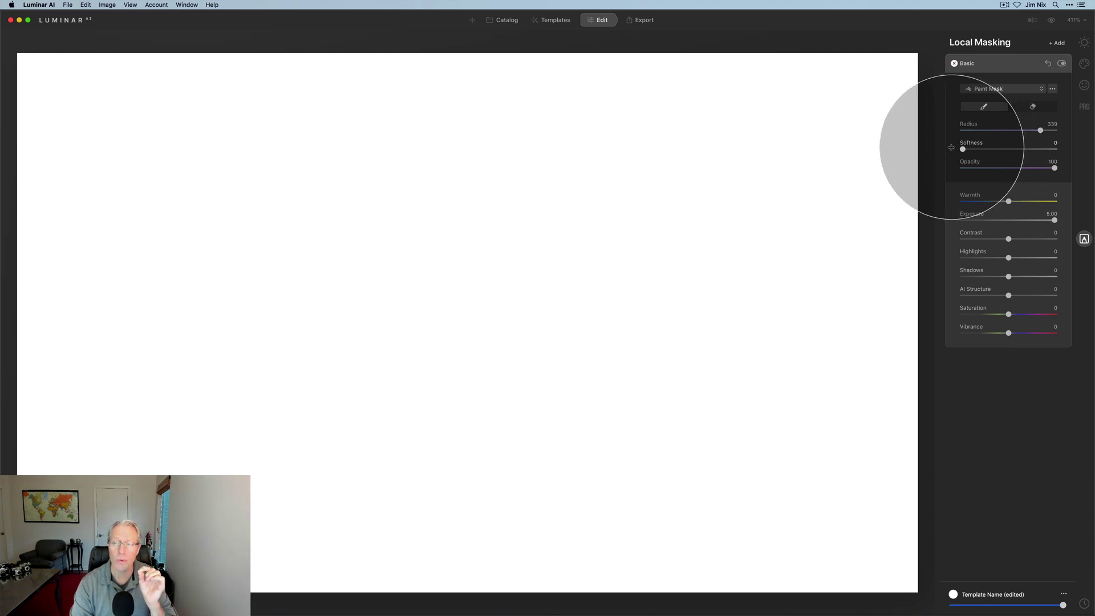
{"action": "left_click_drag", "start_coordinate": [951, 148], "coordinate": [1026, 149]}
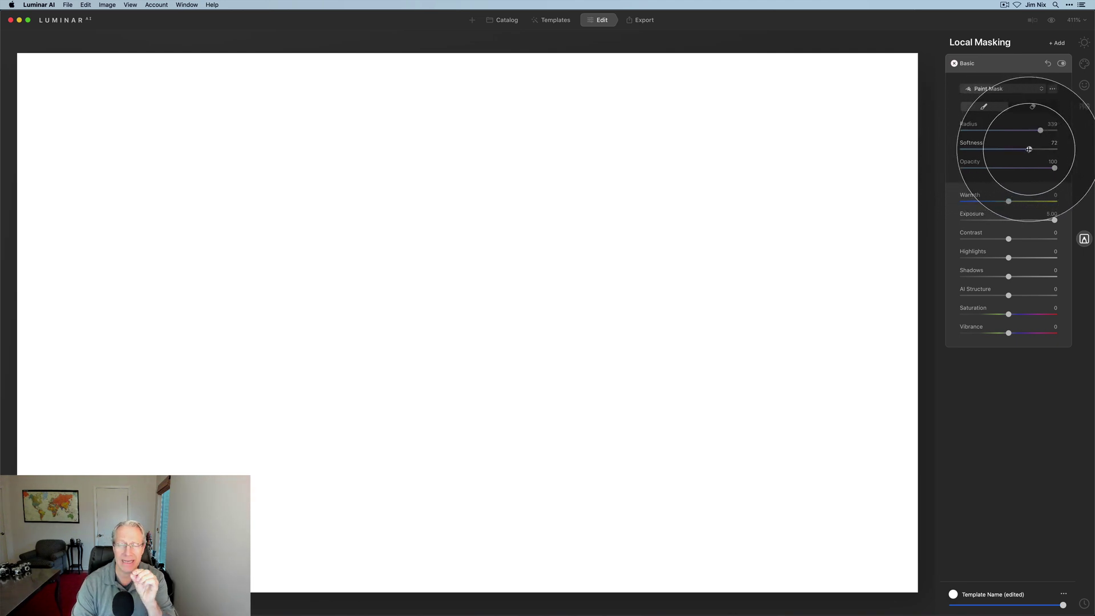
{"action": "left_click_drag", "start_coordinate": [1030, 149], "coordinate": [1055, 149]}
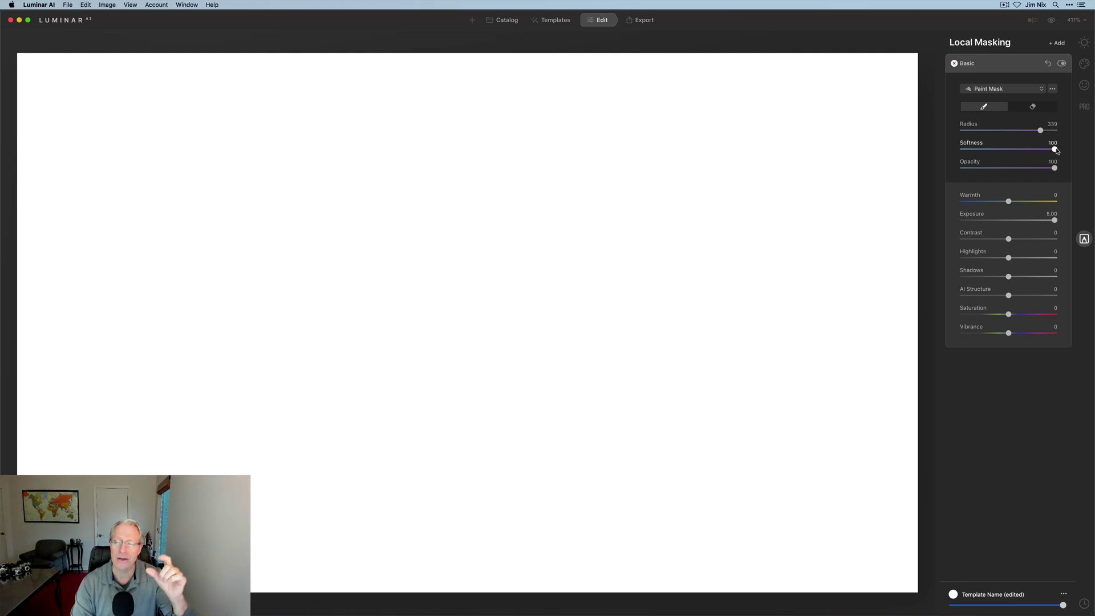
{"action": "left_click_drag", "start_coordinate": [1055, 149], "coordinate": [1053, 149]}
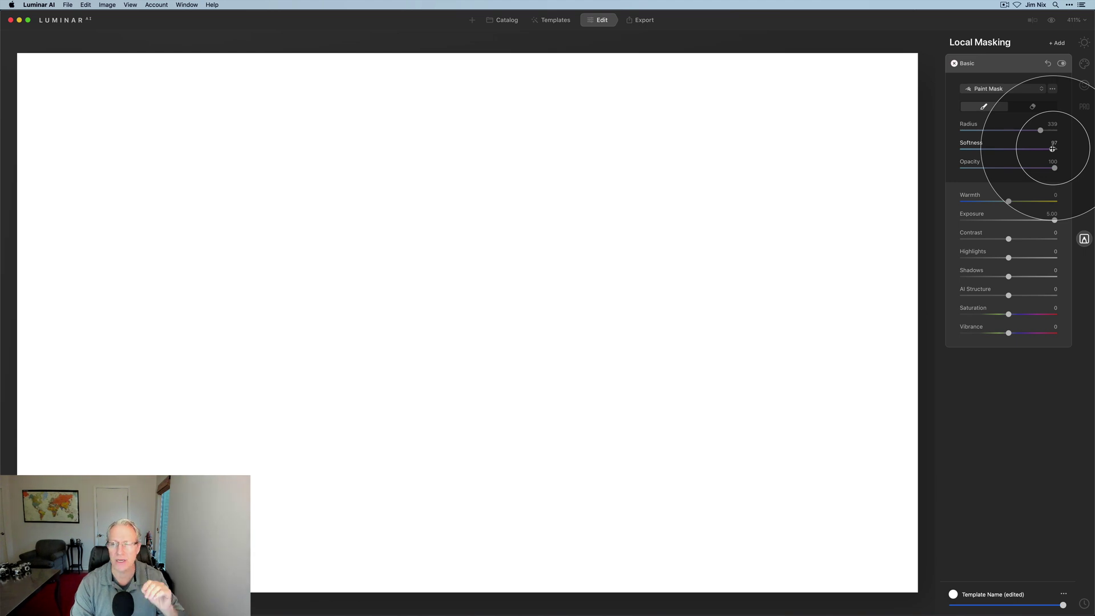
{"action": "mouse_move", "coordinate": [1052, 149]}
{"action": "left_mouse_down"}
{"action": "mouse_move", "coordinate": [1009, 147]}
{"action": "mouse_move", "coordinate": [1056, 149]}
{"action": "mouse_move", "coordinate": [1039, 169]}
{"action": "mouse_move", "coordinate": [1014, 168]}
{"action": "mouse_move", "coordinate": [1063, 172]}
{"action": "left_mouse_up"}
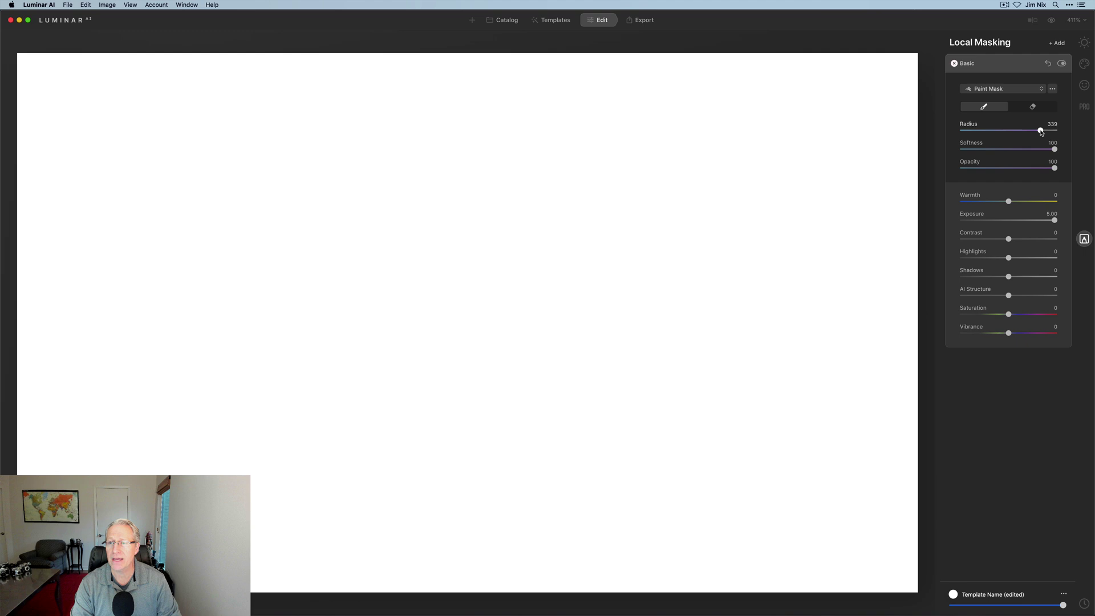
Paint a soft patch at upper left with Radius 196, then a Softness 0 stroke near top centre
{"action": "left_click_drag", "start_coordinate": [1040, 130], "coordinate": [1007, 130]}
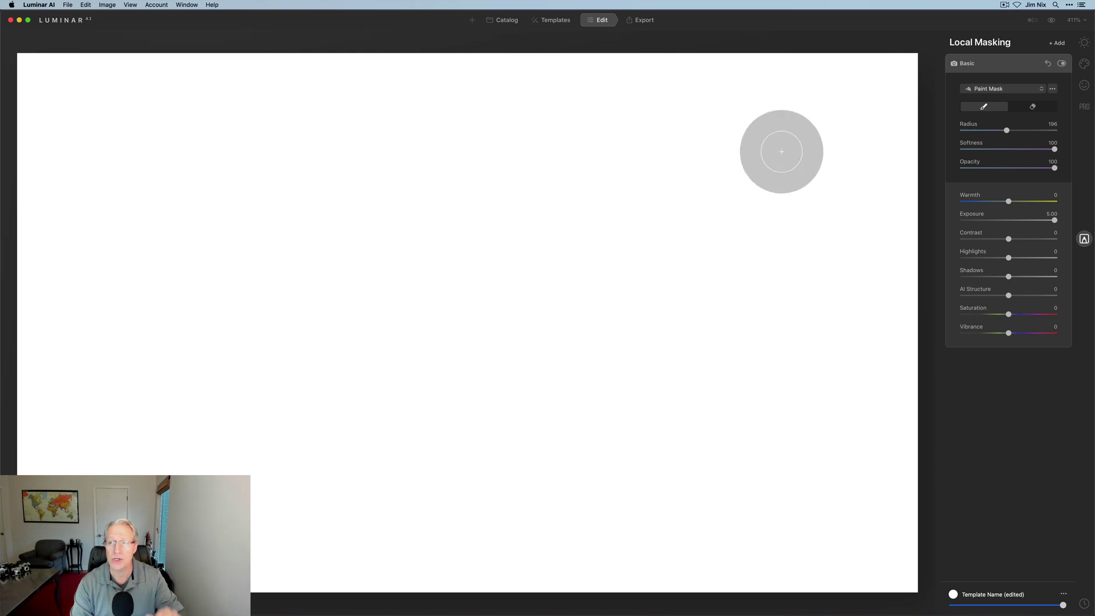
{"action": "left_click", "coordinate": [1062, 63]}
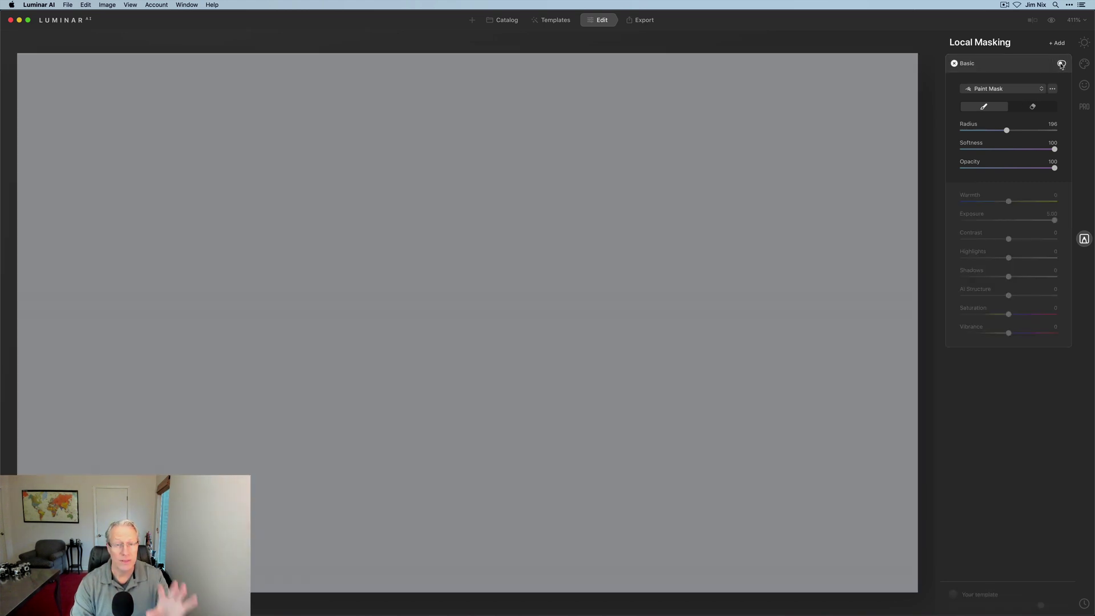
{"action": "left_click", "coordinate": [1061, 64]}
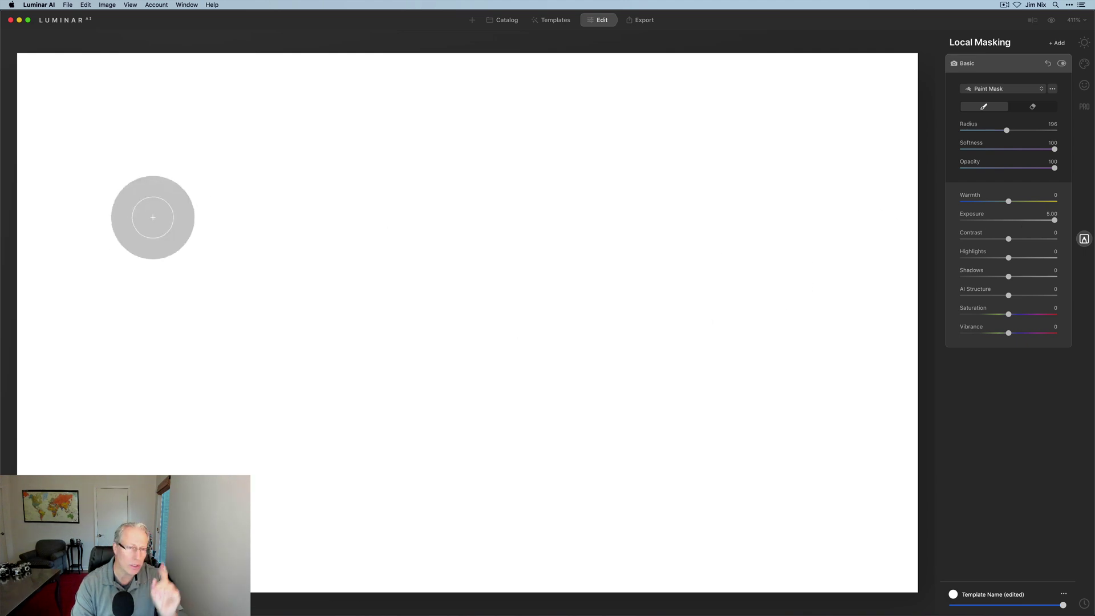
{"action": "mouse_move", "coordinate": [166, 175]}
{"action": "left_mouse_down"}
{"action": "mouse_move", "coordinate": [249, 178]}
{"action": "mouse_move", "coordinate": [203, 184]}
{"action": "mouse_move", "coordinate": [286, 179]}
{"action": "mouse_move", "coordinate": [186, 173]}
{"action": "mouse_move", "coordinate": [290, 176]}
{"action": "left_mouse_up"}
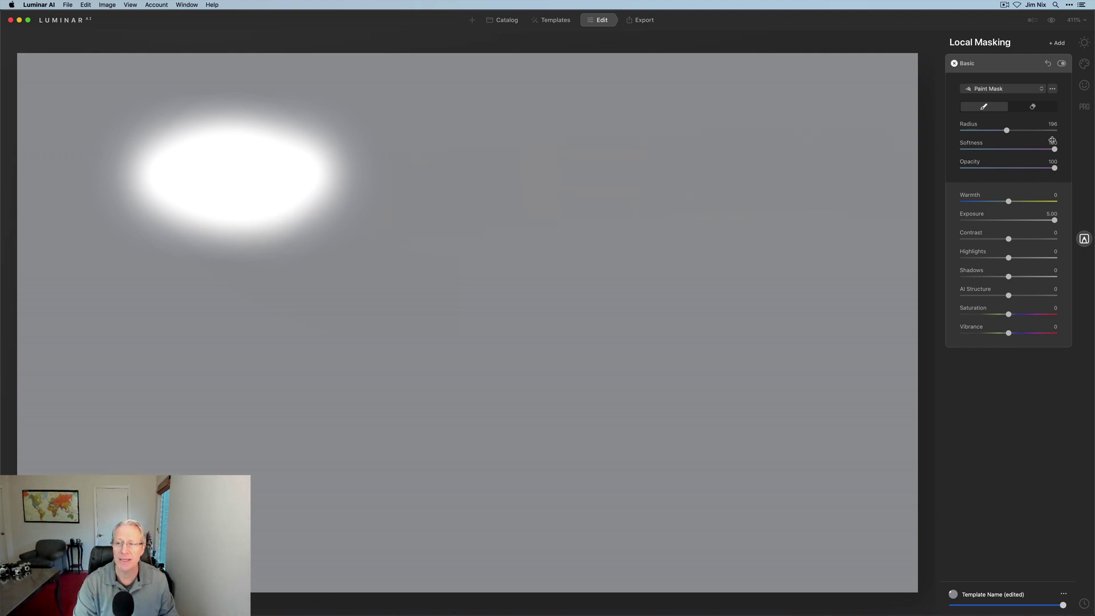
{"action": "left_click_drag", "start_coordinate": [1055, 149], "coordinate": [907, 152]}
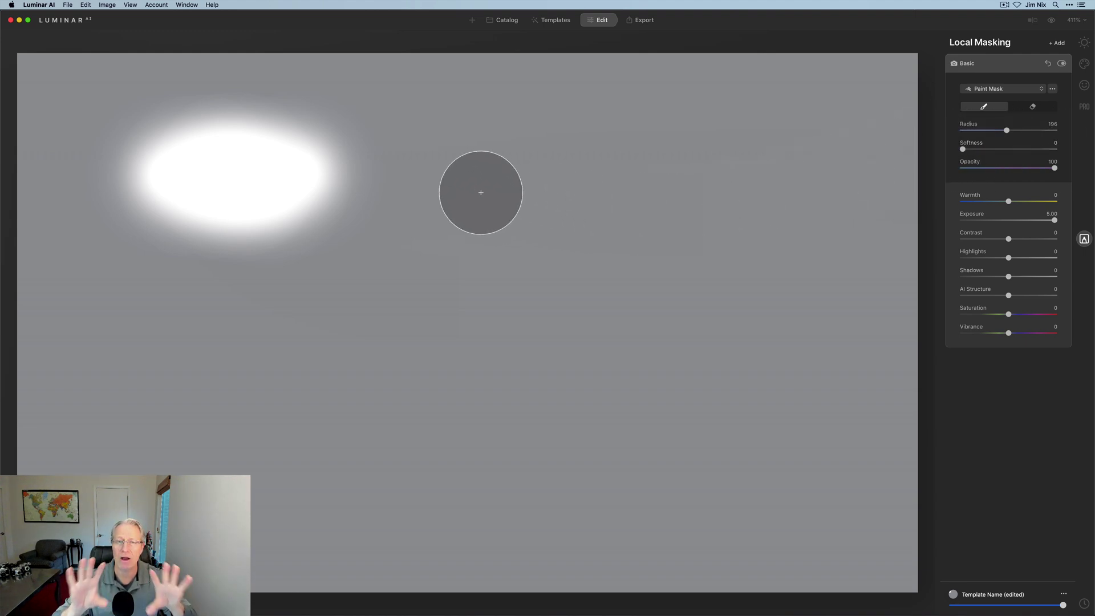
{"action": "left_click_drag", "start_coordinate": [474, 179], "coordinate": [594, 179]}
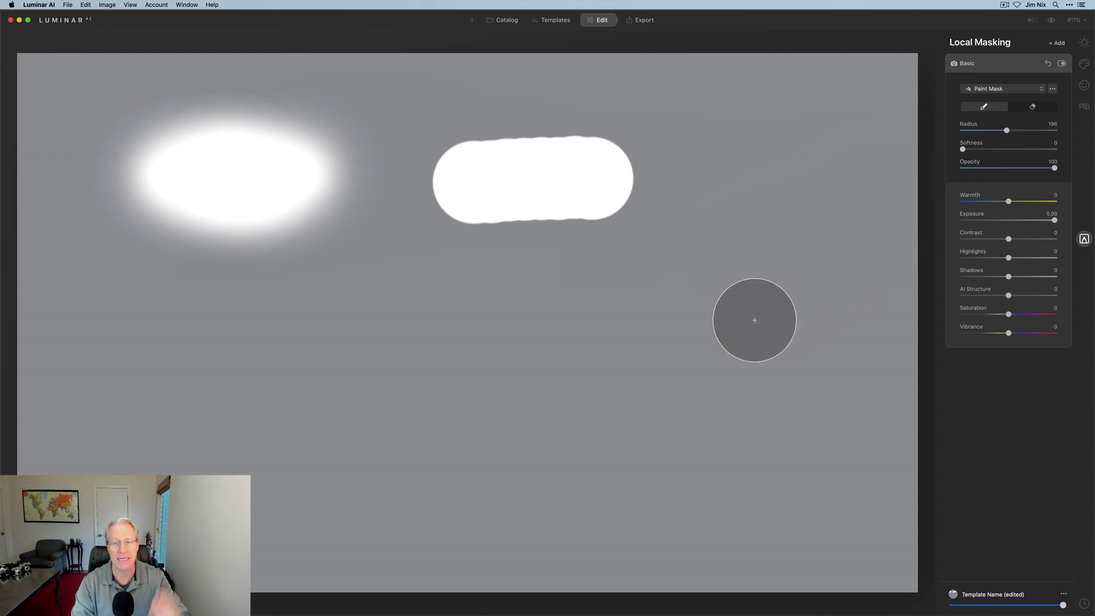
Paint 50%-opacity strokes near the centre and lower left, then reset the Basic mask
{"action": "left_click", "coordinate": [1009, 169]}
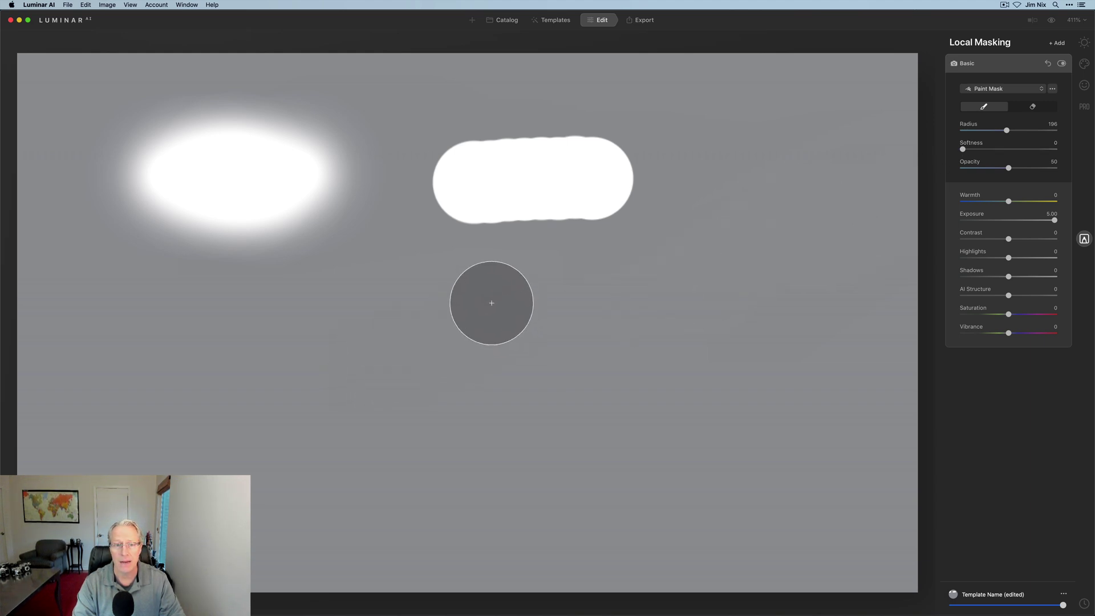
{"action": "left_click_drag", "start_coordinate": [471, 325], "coordinate": [616, 321]}
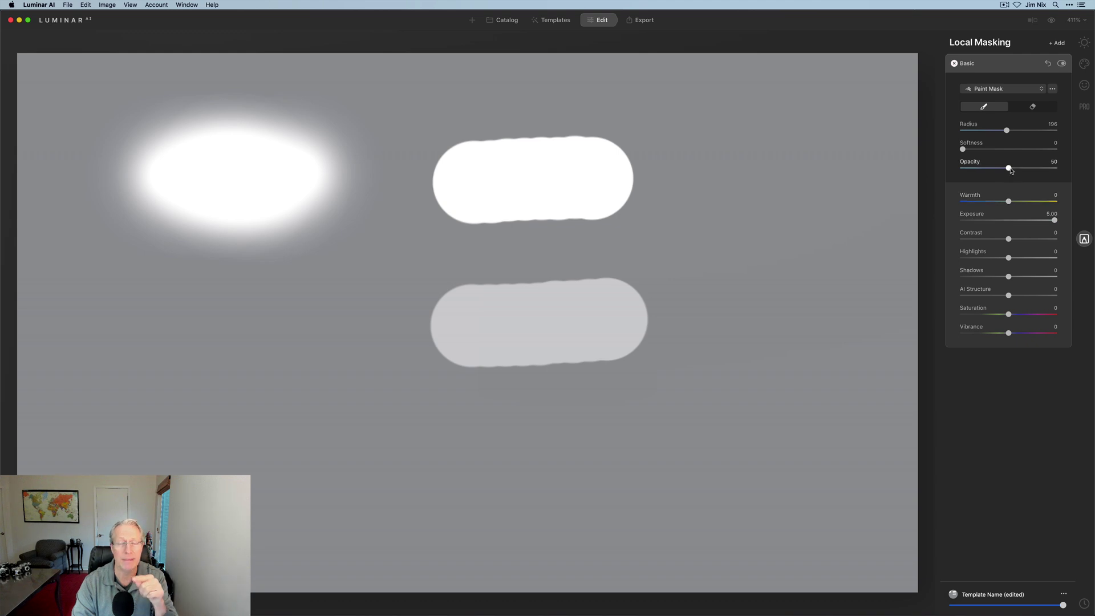
{"action": "left_click_drag", "start_coordinate": [963, 149], "coordinate": [1080, 154]}
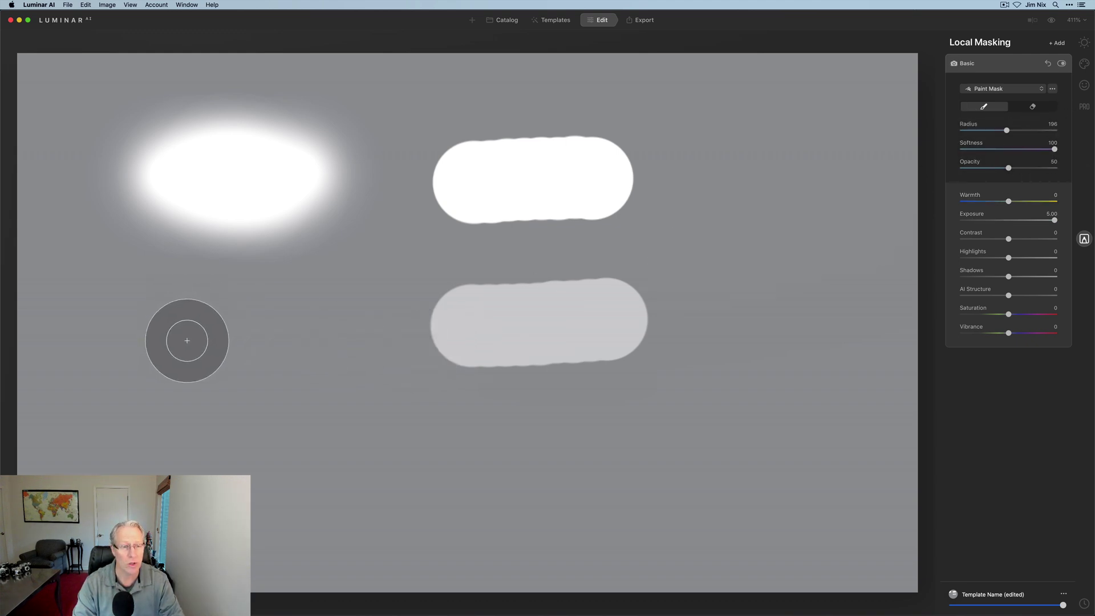
{"action": "mouse_move", "coordinate": [183, 338]}
{"action": "left_mouse_down"}
{"action": "mouse_move", "coordinate": [320, 329]}
{"action": "mouse_move", "coordinate": [177, 332]}
{"action": "mouse_move", "coordinate": [342, 341]}
{"action": "left_mouse_up"}
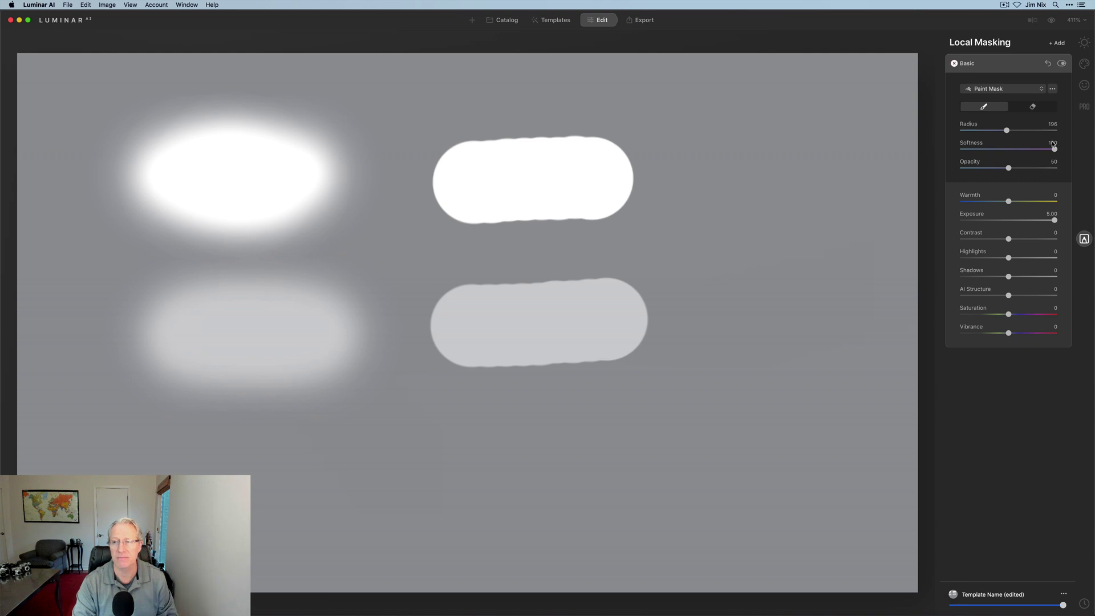
{"action": "left_click", "coordinate": [1048, 65]}
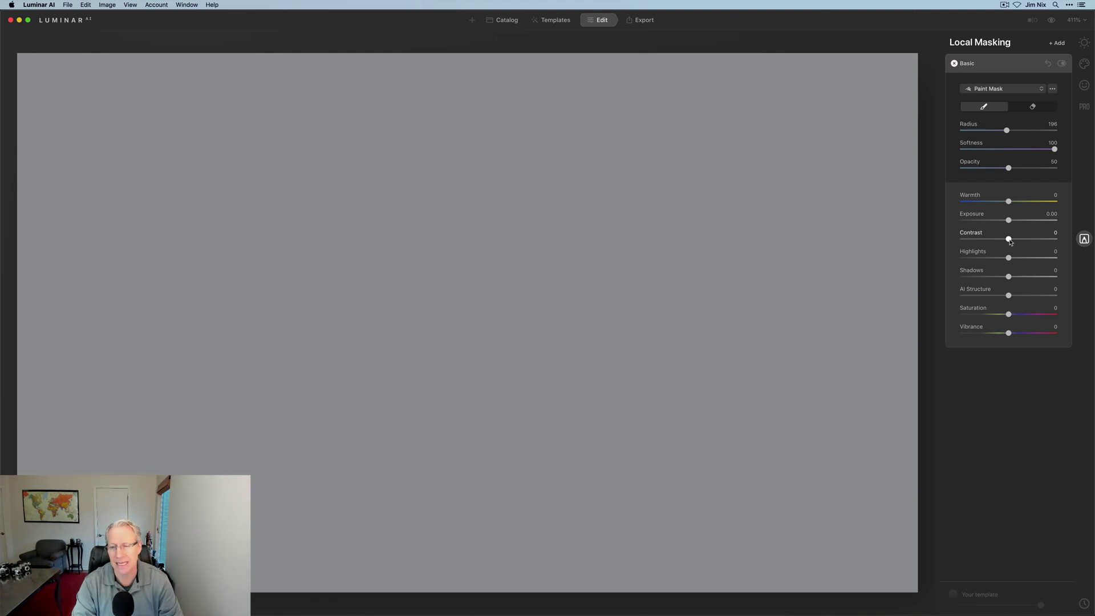
Set Exposure to 5.00 and switch the mask type to Radial Mask
{"action": "left_click_drag", "start_coordinate": [1009, 220], "coordinate": [1060, 223]}
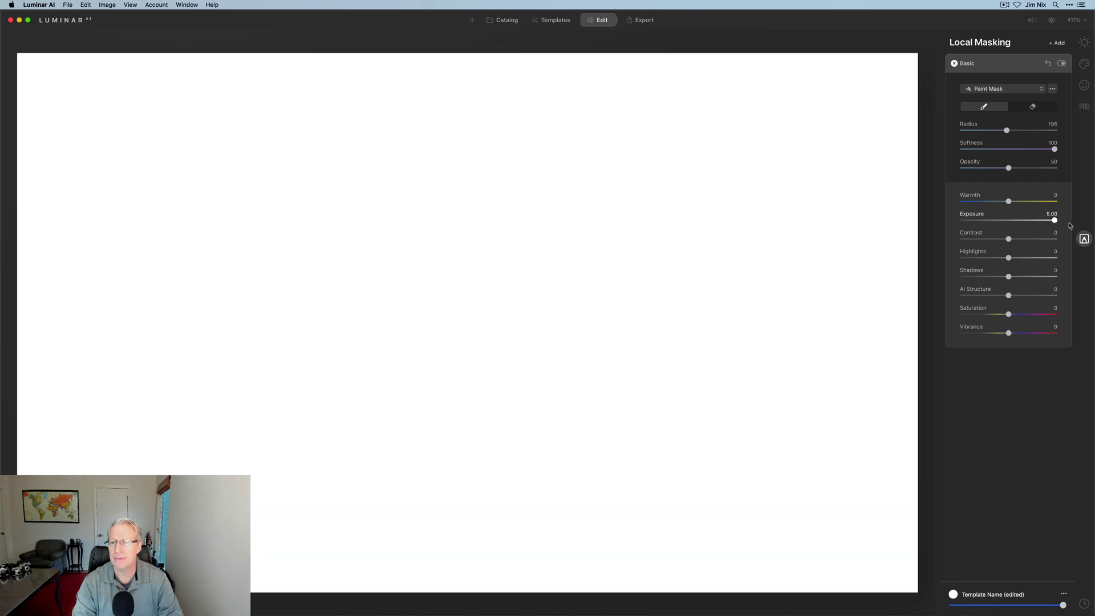
{"action": "left_click", "coordinate": [1001, 89]}
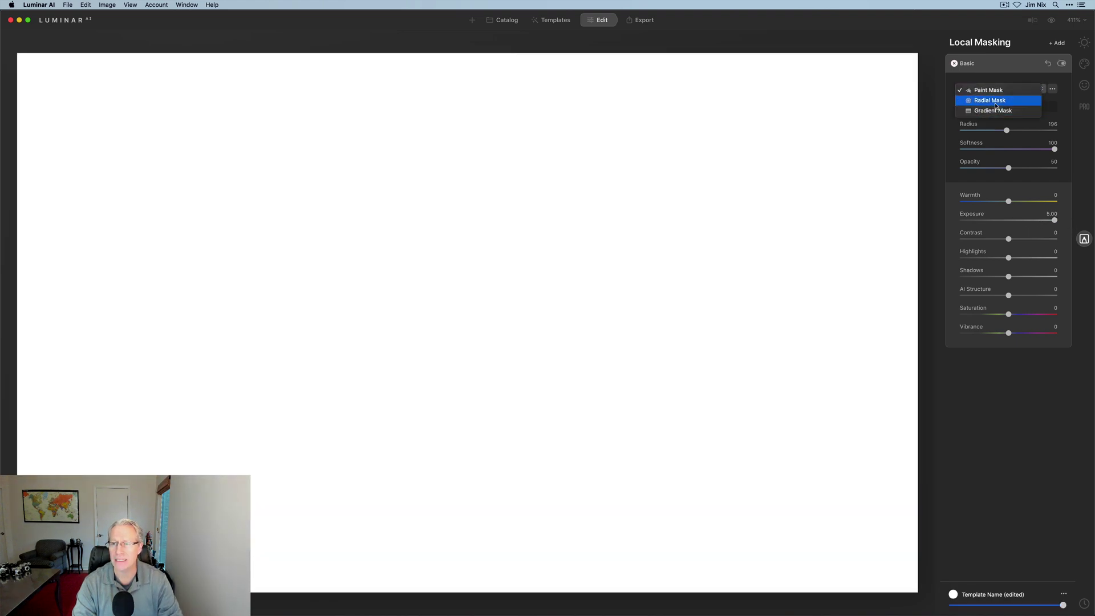
{"action": "left_click", "coordinate": [997, 102]}
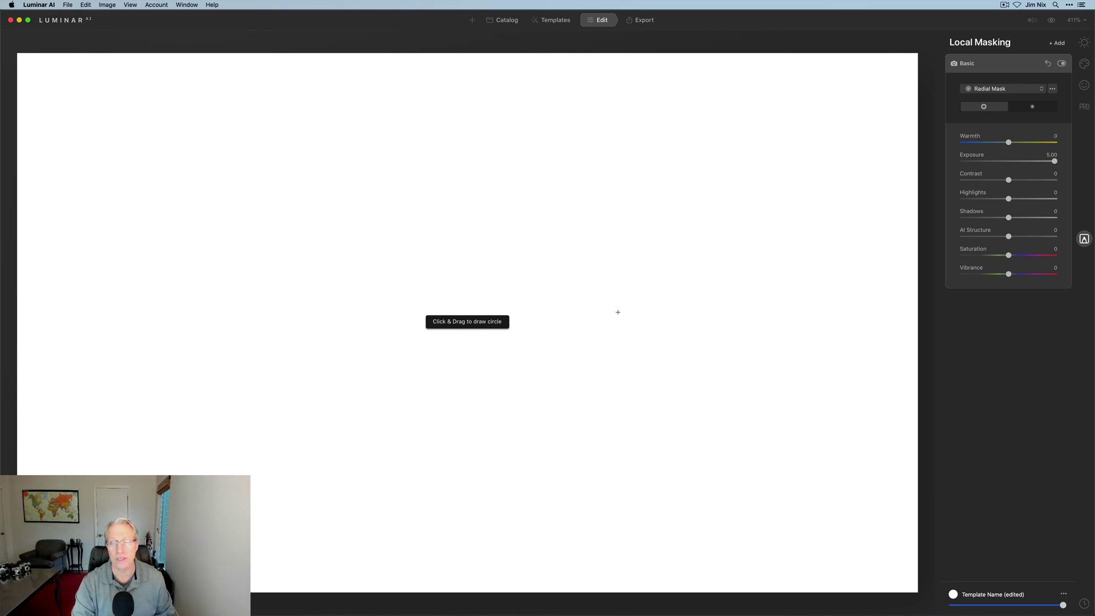
{"action": "left_click", "coordinate": [1061, 64]}
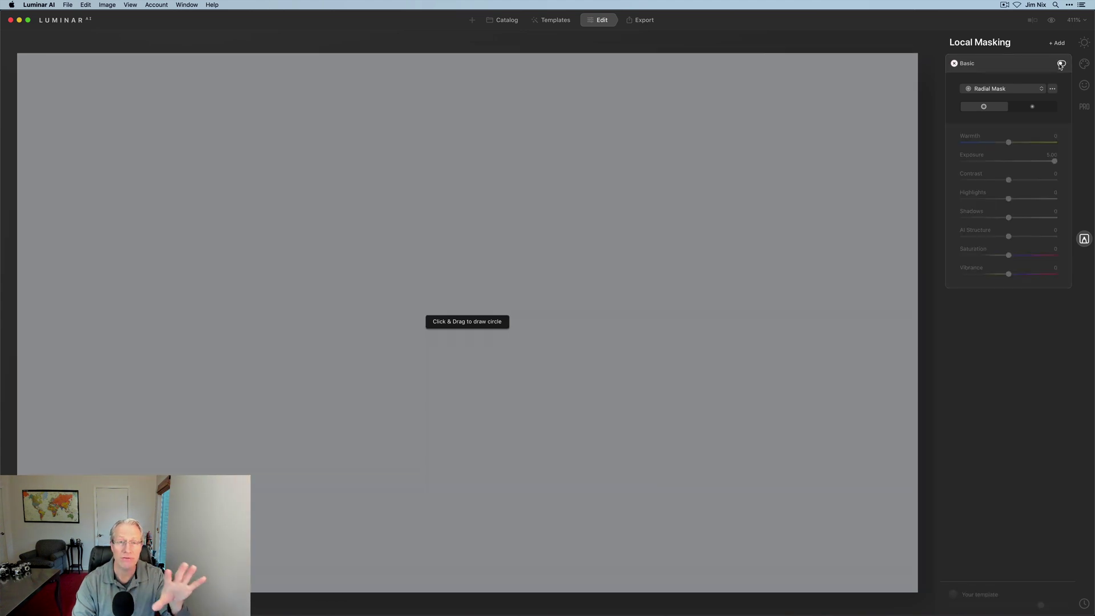
{"action": "left_click", "coordinate": [1061, 64]}
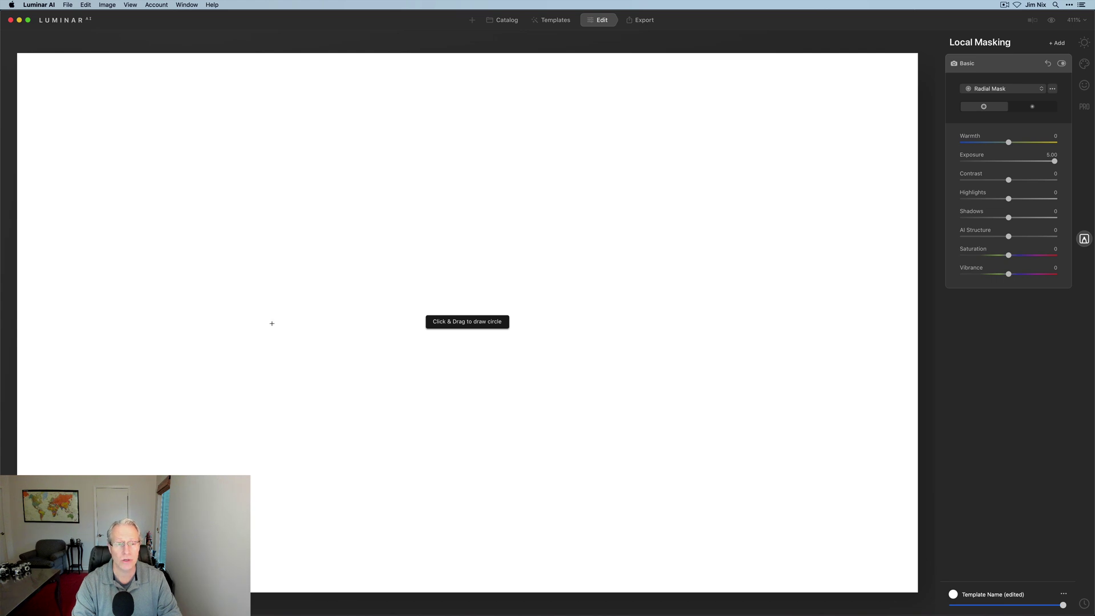
Draw a circular mask left of centre, apply it inside the circle, and shift it toward centre
{"action": "left_click_drag", "start_coordinate": [292, 321], "coordinate": [329, 379]}
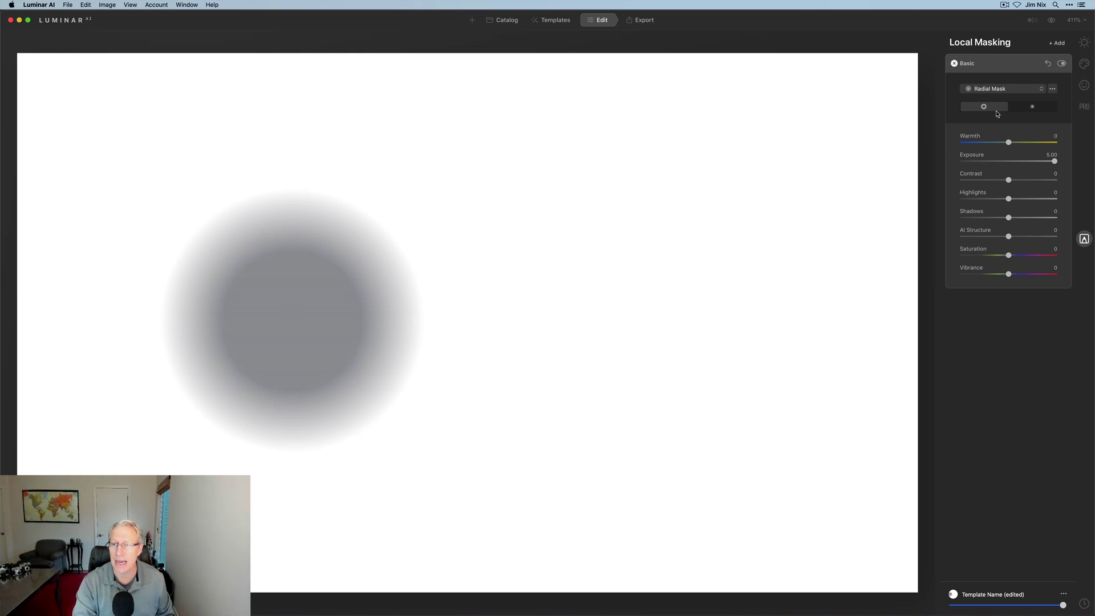
{"action": "left_click", "coordinate": [1033, 107]}
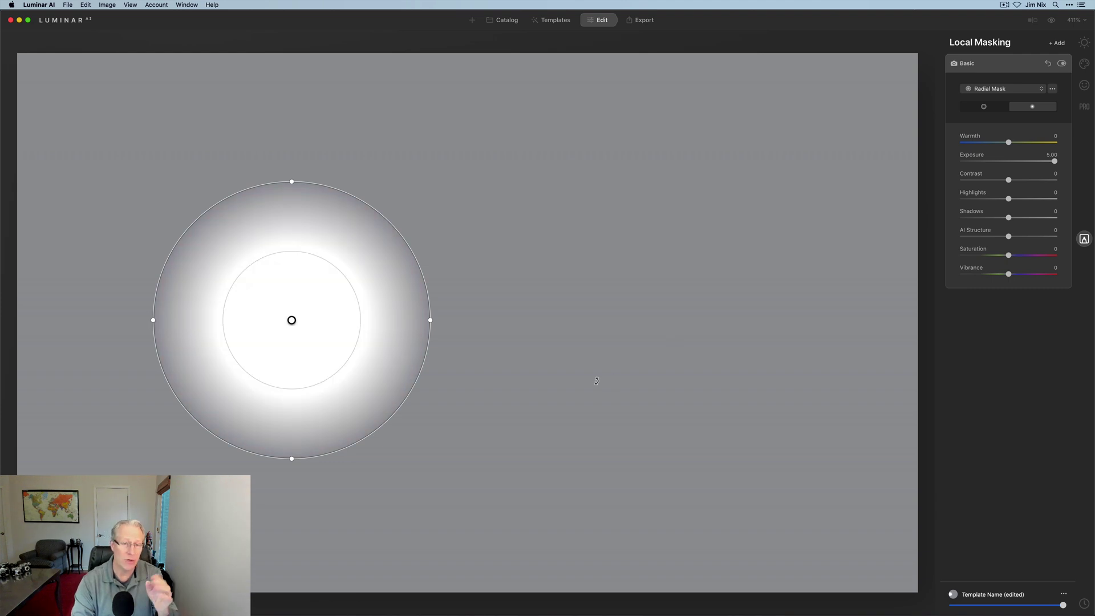
{"action": "left_click", "coordinate": [991, 109]}
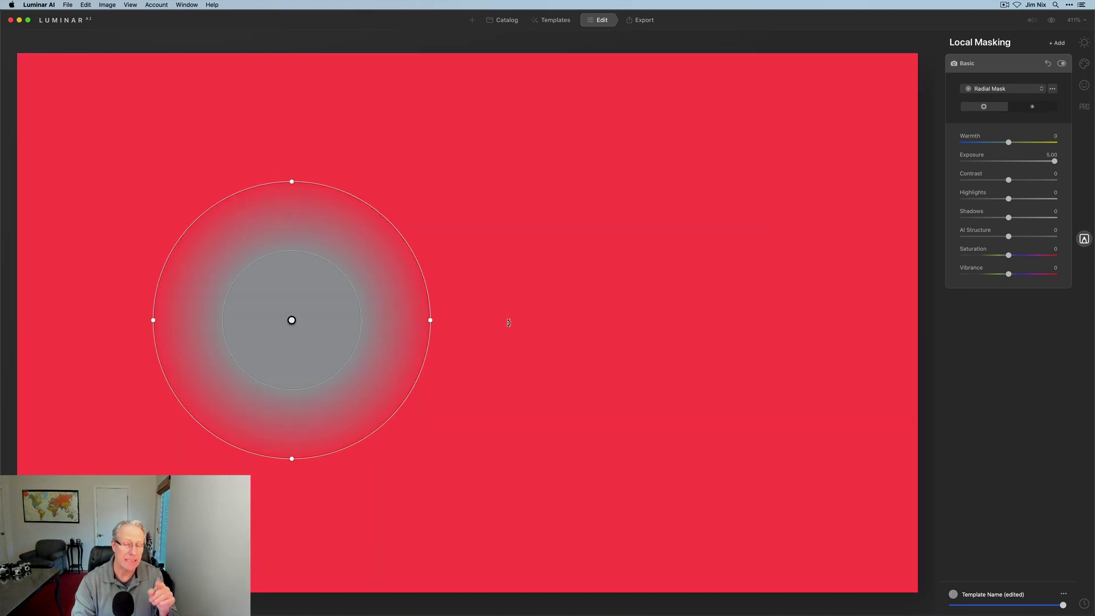
{"action": "left_click", "coordinate": [1037, 109]}
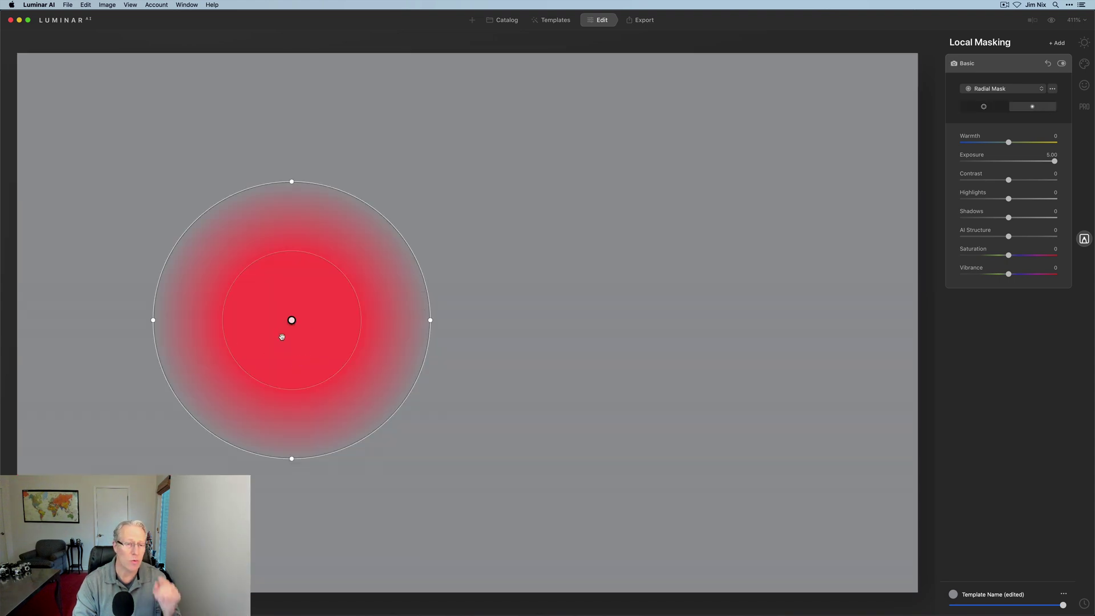
{"action": "left_click_drag", "start_coordinate": [292, 321], "coordinate": [375, 325]}
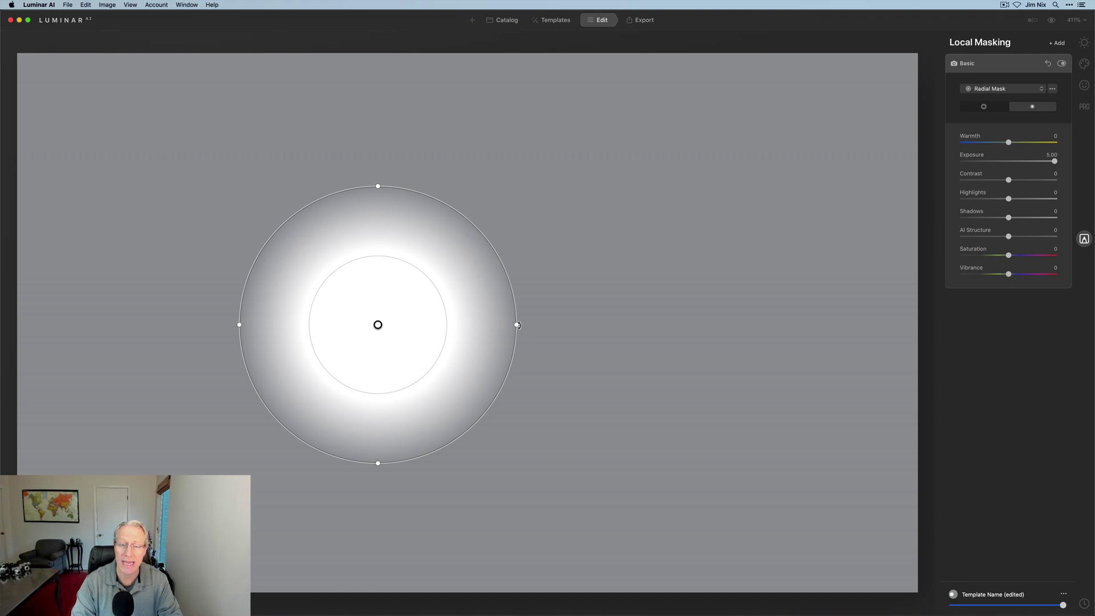
Enlarge, stretch, flatten and rotate the radial ellipse, then reset the Basic adjustment
{"action": "left_click_drag", "start_coordinate": [515, 289], "coordinate": [571, 325]}
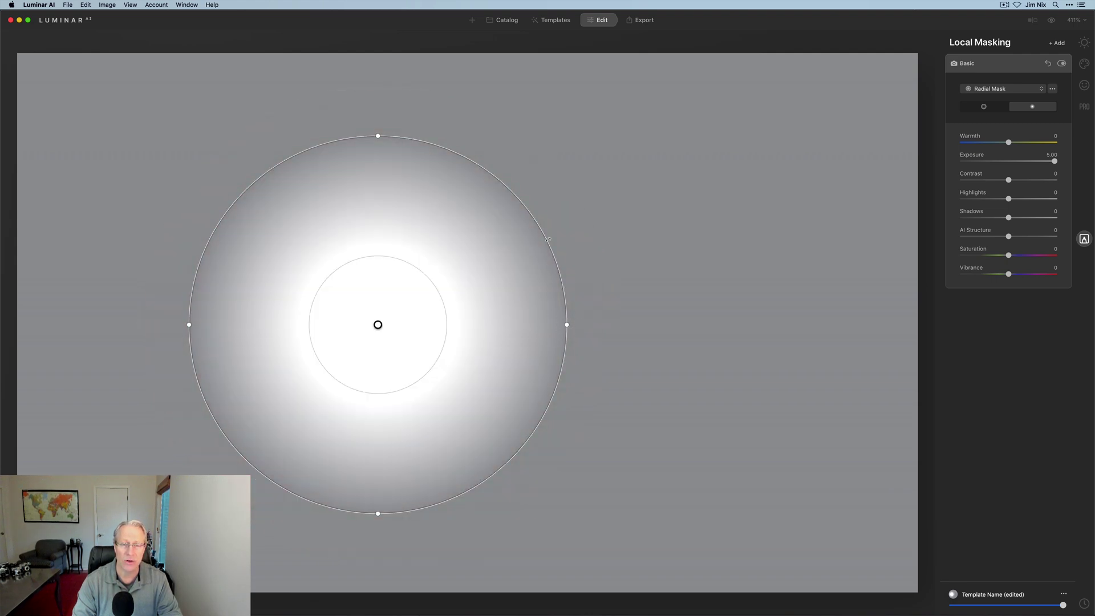
{"action": "left_click_drag", "start_coordinate": [546, 237], "coordinate": [493, 291]}
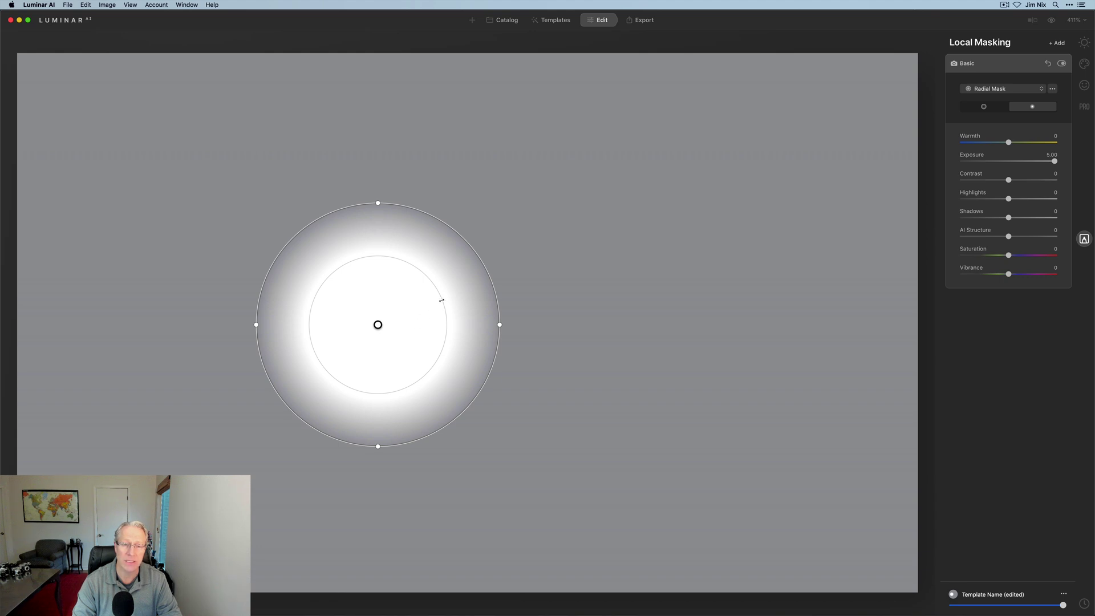
{"action": "left_click_drag", "start_coordinate": [442, 300], "coordinate": [502, 301]}
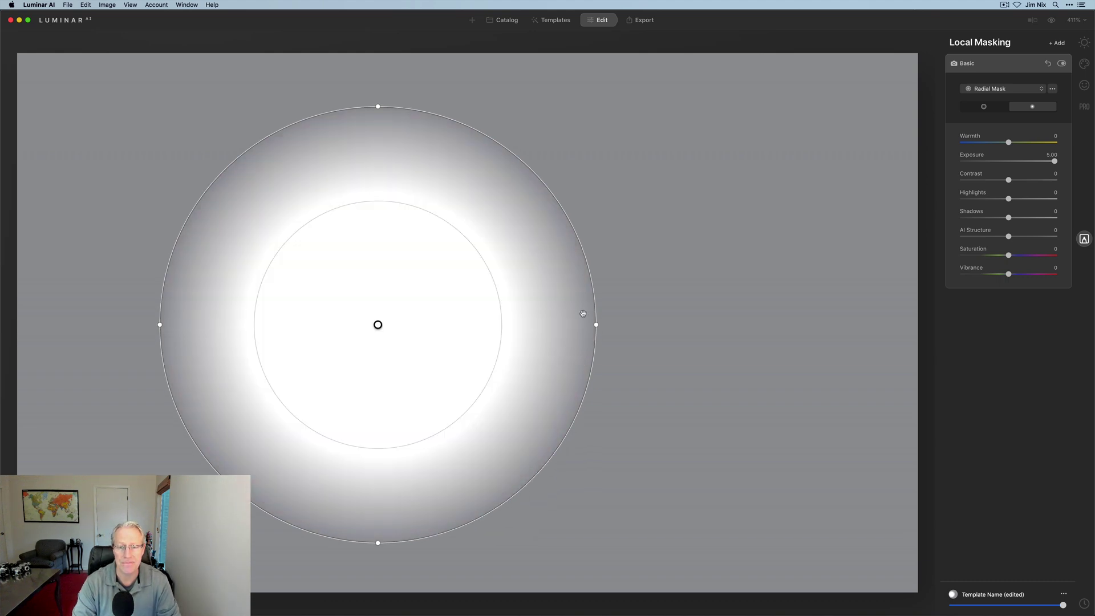
{"action": "left_click_drag", "start_coordinate": [596, 324], "coordinate": [654, 348]}
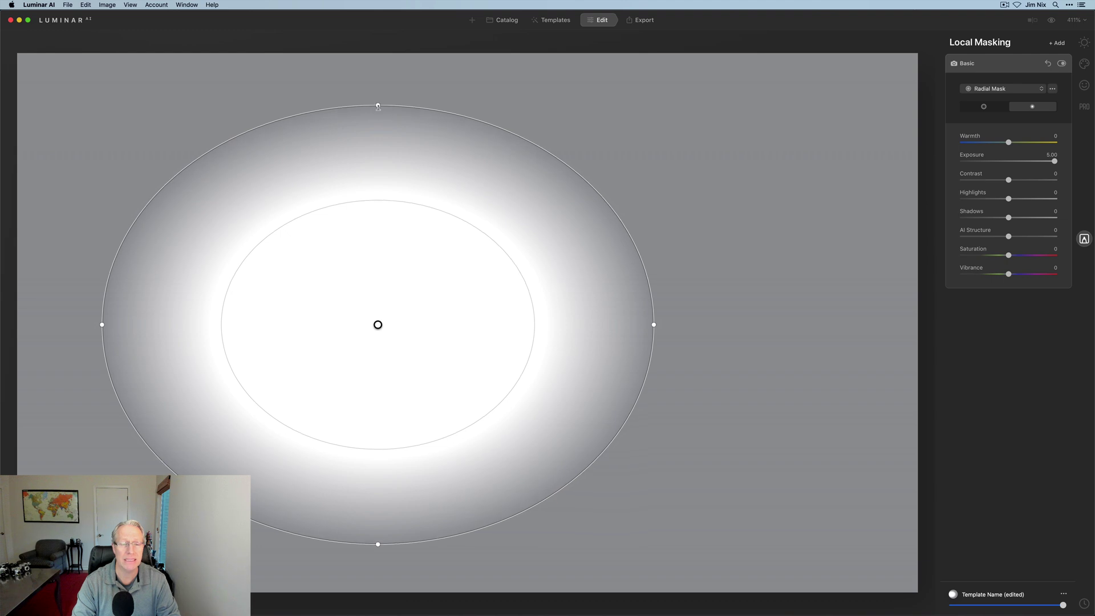
{"action": "left_click_drag", "start_coordinate": [378, 106], "coordinate": [390, 165]}
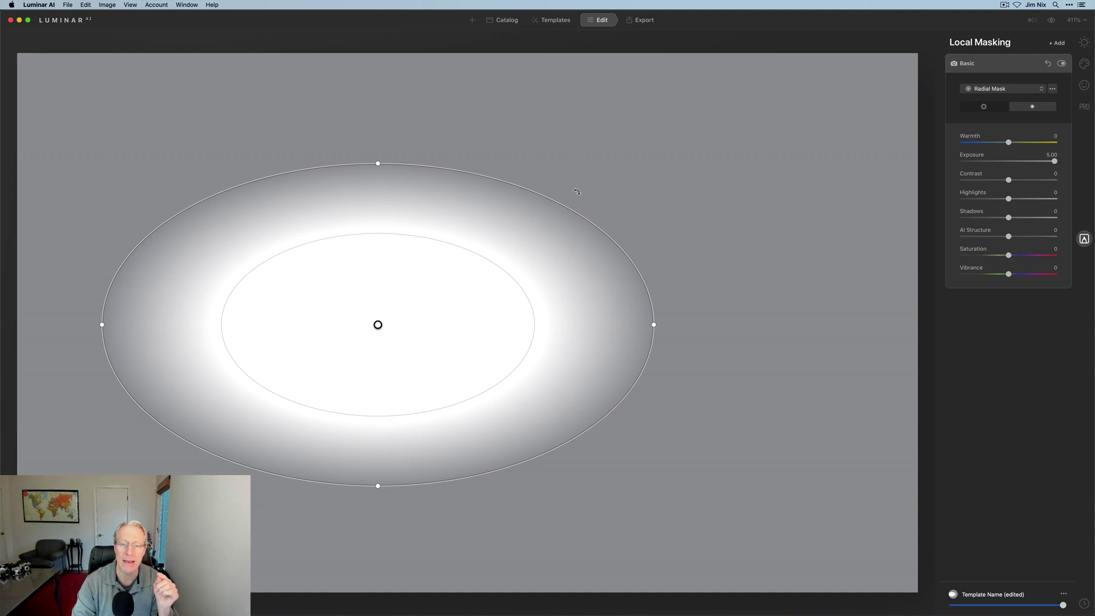
{"action": "left_click_drag", "start_coordinate": [577, 192], "coordinate": [628, 215]}
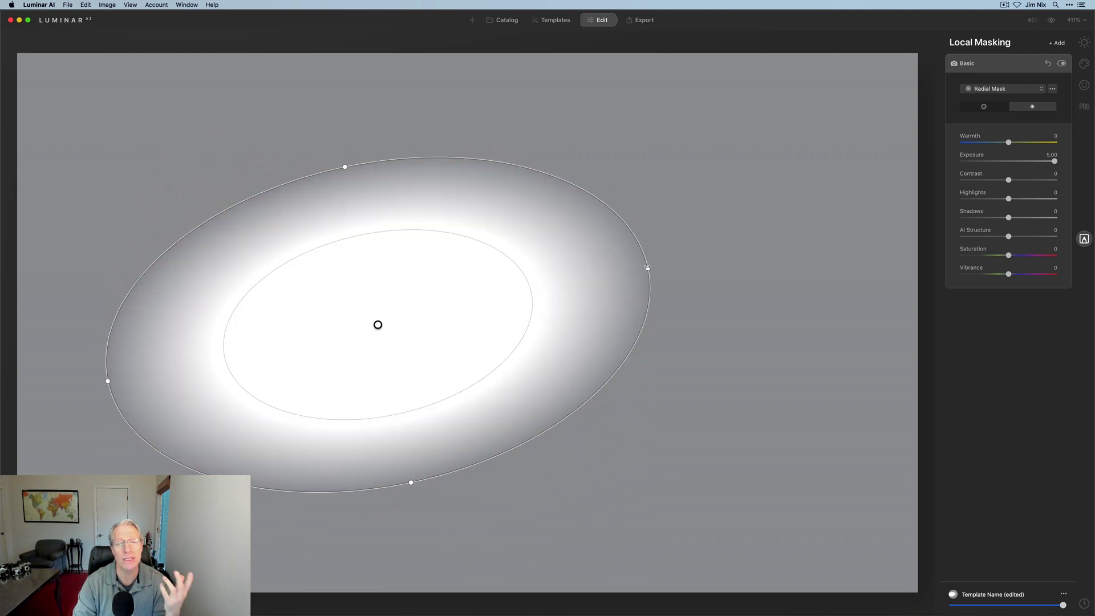
{"action": "left_click", "coordinate": [1048, 63]}
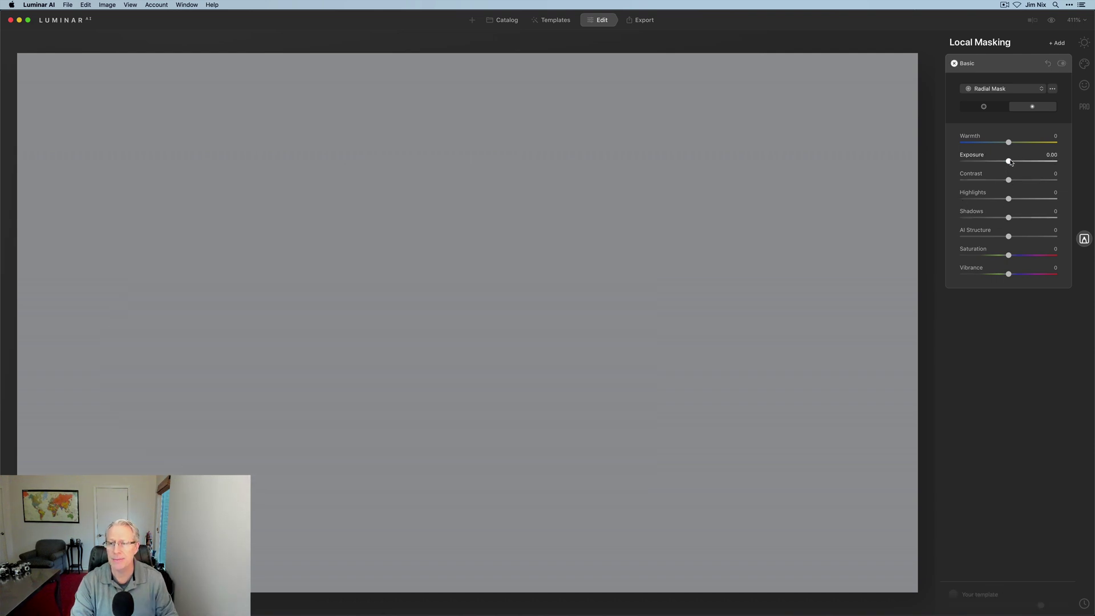
Set Exposure to 5.00, switch to Gradient Mask, draw a tilted gradient, and preview its red overlay
{"action": "left_click_drag", "start_coordinate": [1009, 161], "coordinate": [1058, 161]}
{"action": "left_click", "coordinate": [1010, 92]}
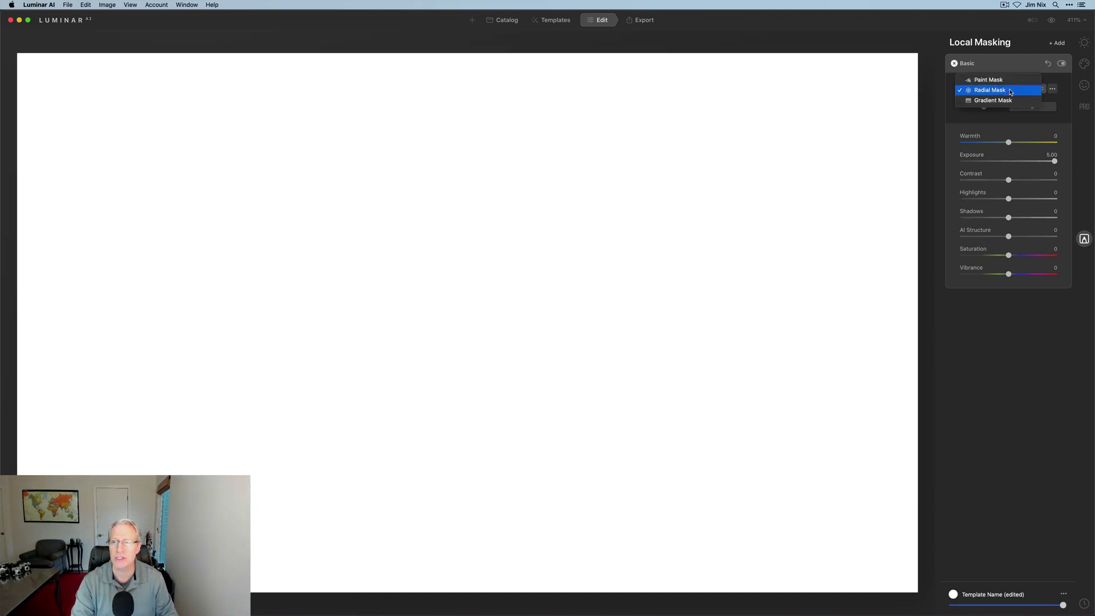
{"action": "left_click", "coordinate": [1004, 102]}
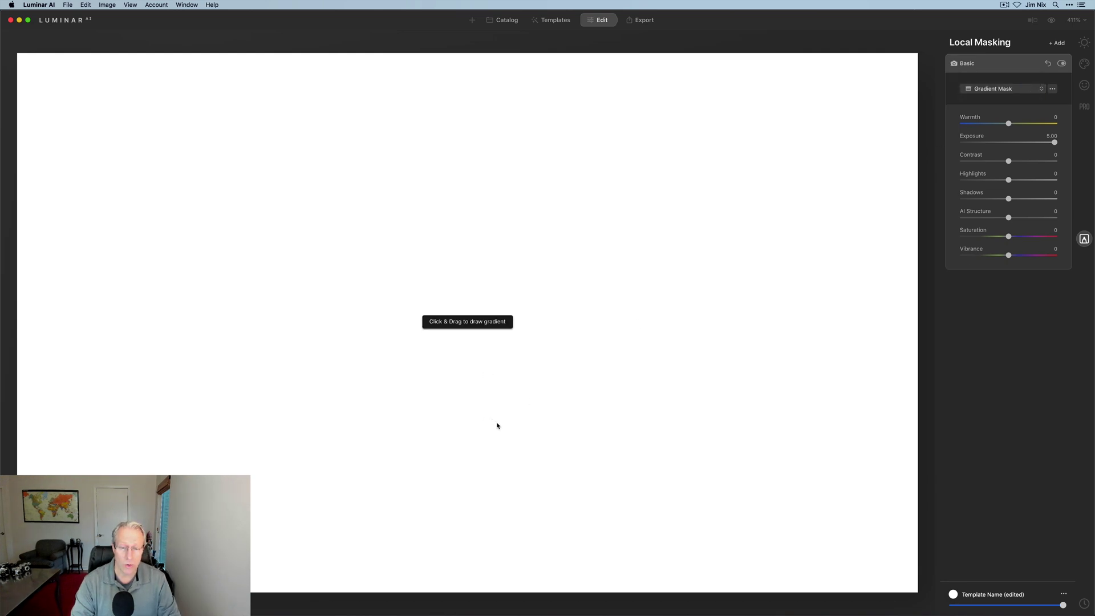
{"action": "left_click_drag", "start_coordinate": [552, 450], "coordinate": [525, 311]}
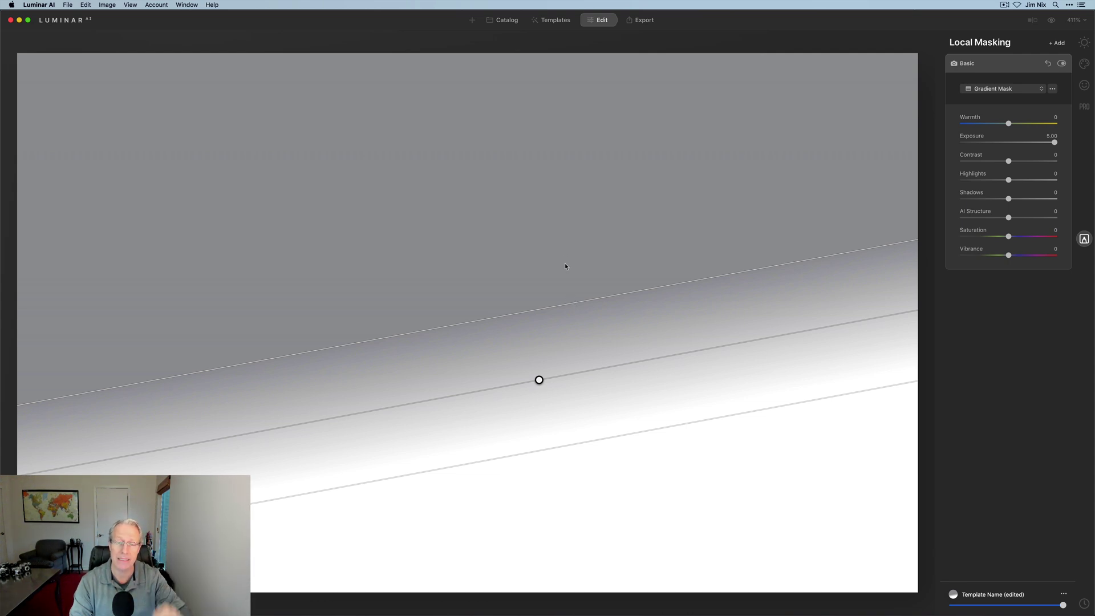
{"action": "key", "text": "slash"}
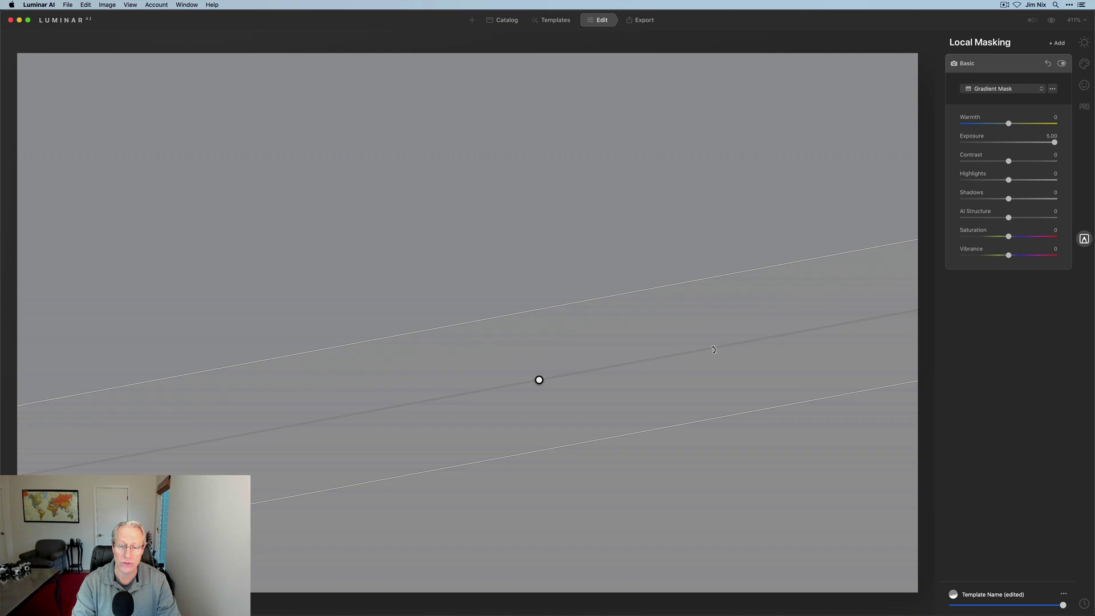
Widen the gradient's transition and rotate it to a steep diagonal brightening the right side
{"action": "left_click_drag", "start_coordinate": [714, 349], "coordinate": [669, 378]}
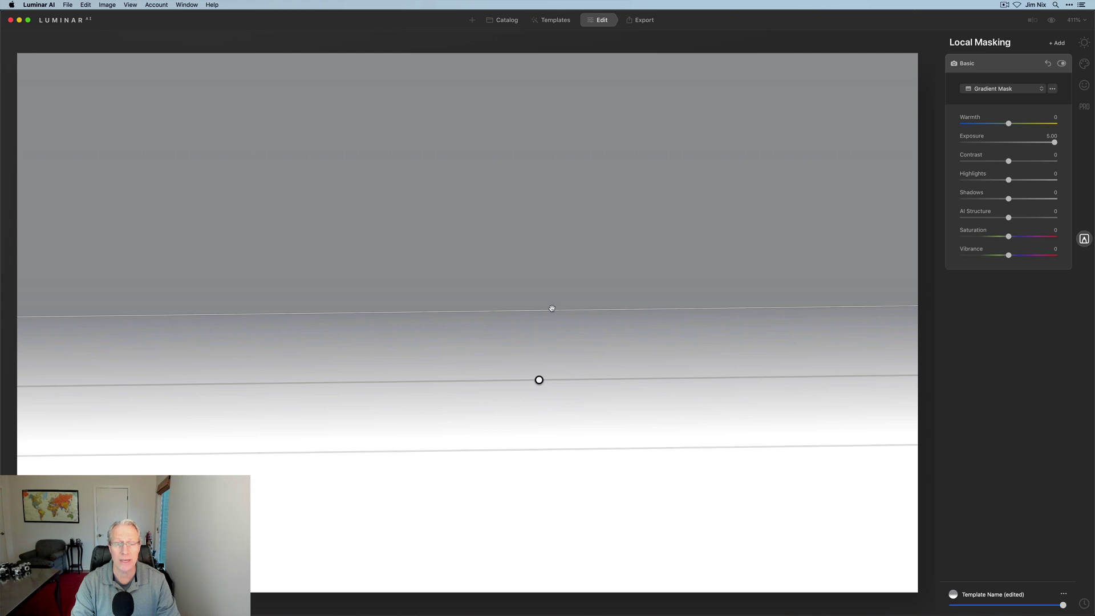
{"action": "left_click_drag", "start_coordinate": [552, 312], "coordinate": [568, 119]}
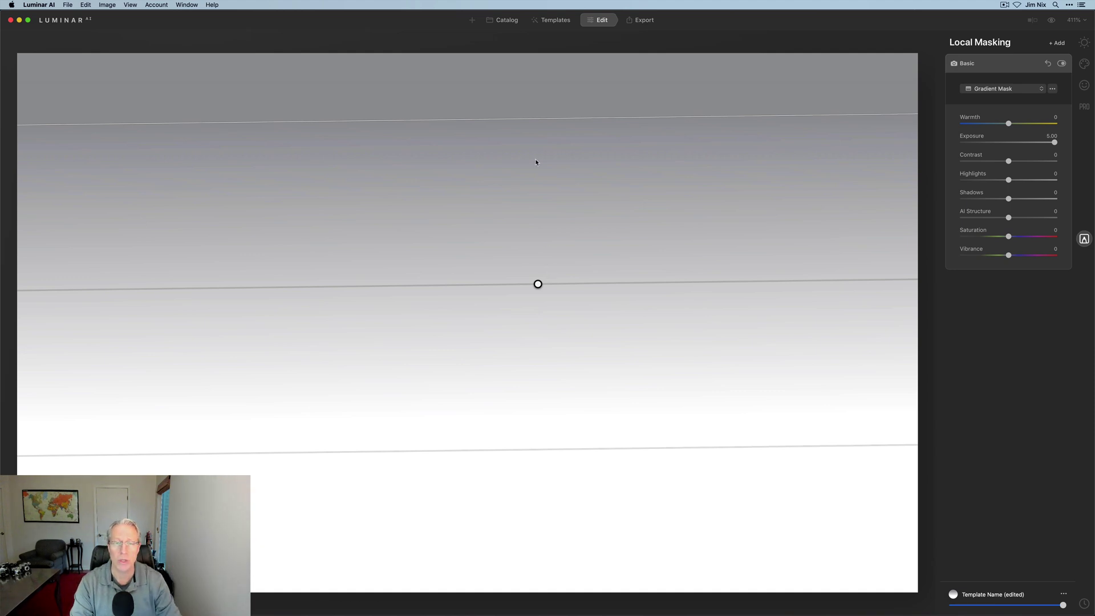
{"action": "left_click_drag", "start_coordinate": [538, 119], "coordinate": [543, 379]}
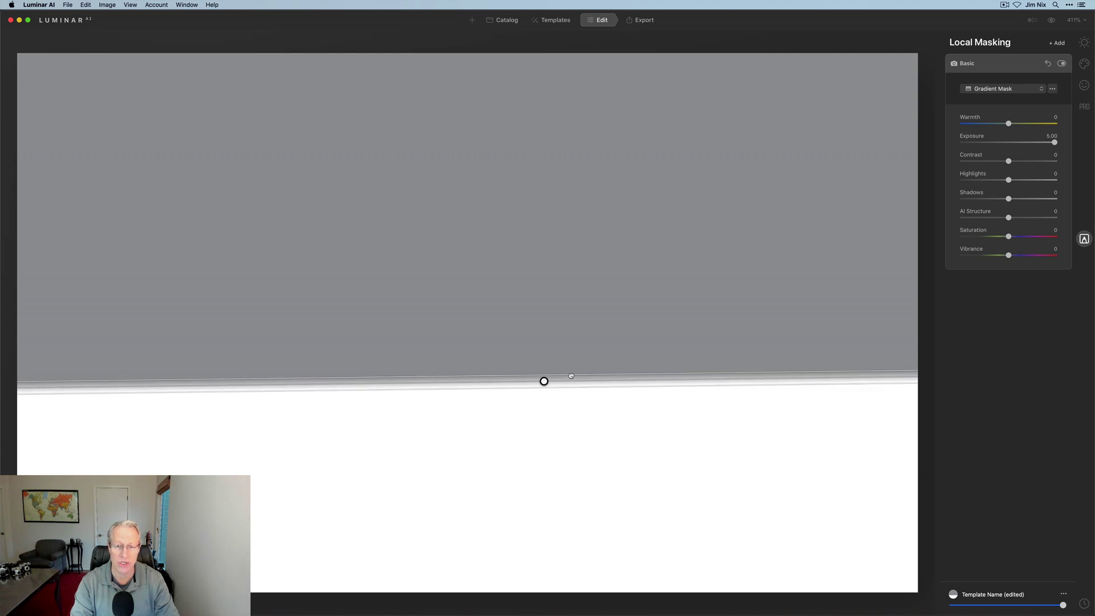
{"action": "left_click_drag", "start_coordinate": [544, 381], "coordinate": [545, 422]}
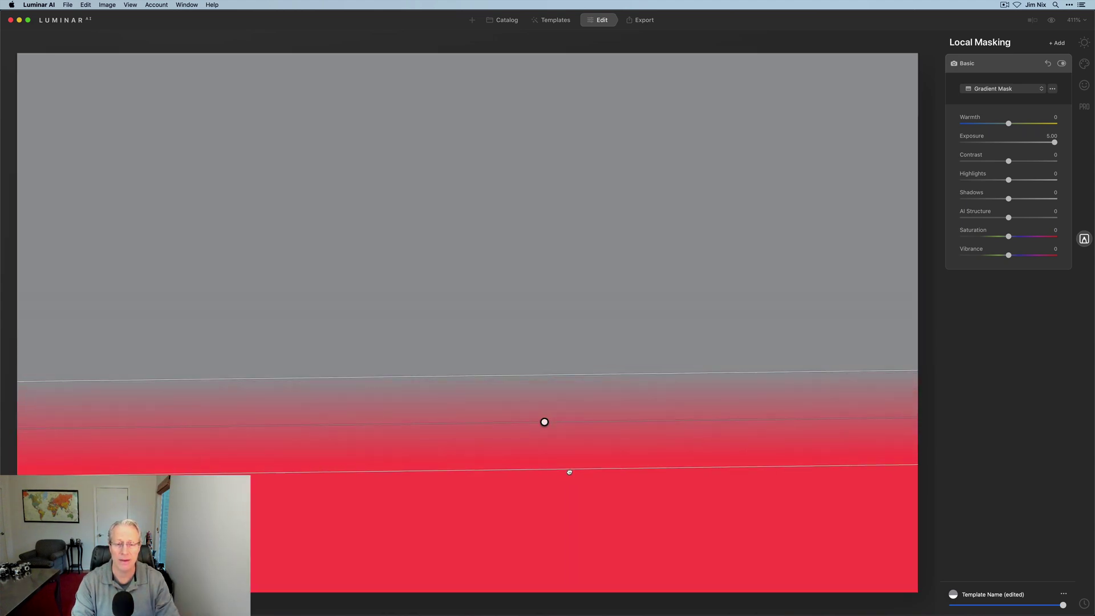
{"action": "left_click_drag", "start_coordinate": [569, 473], "coordinate": [570, 473]}
{"action": "left_click_drag", "start_coordinate": [559, 371], "coordinate": [561, 306]}
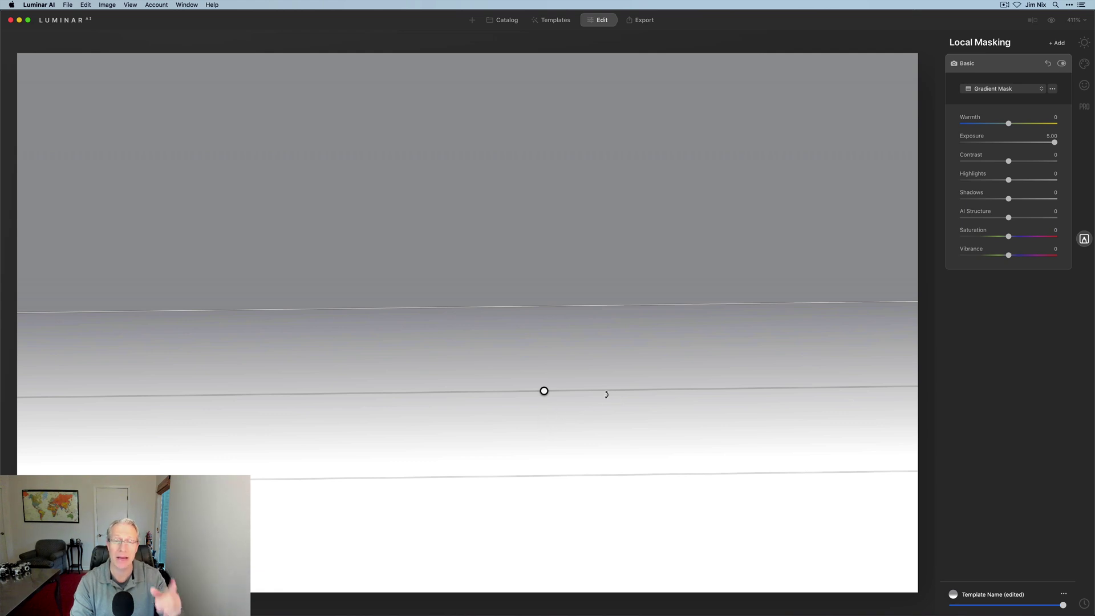
{"action": "left_click_drag", "start_coordinate": [613, 390], "coordinate": [552, 447]}
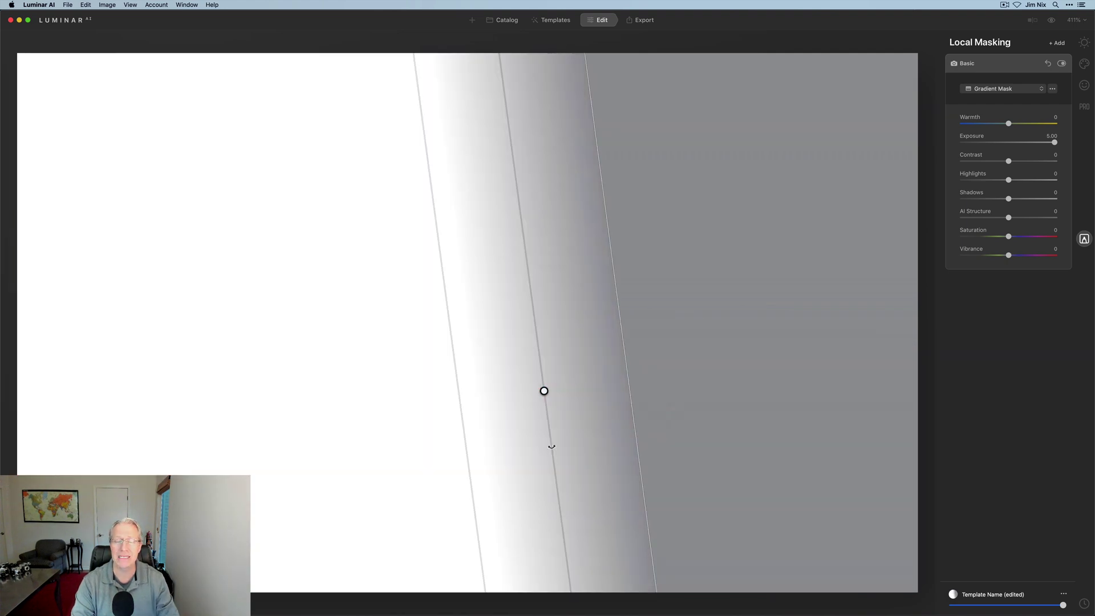
{"action": "left_click_drag", "start_coordinate": [551, 447], "coordinate": [541, 313]}
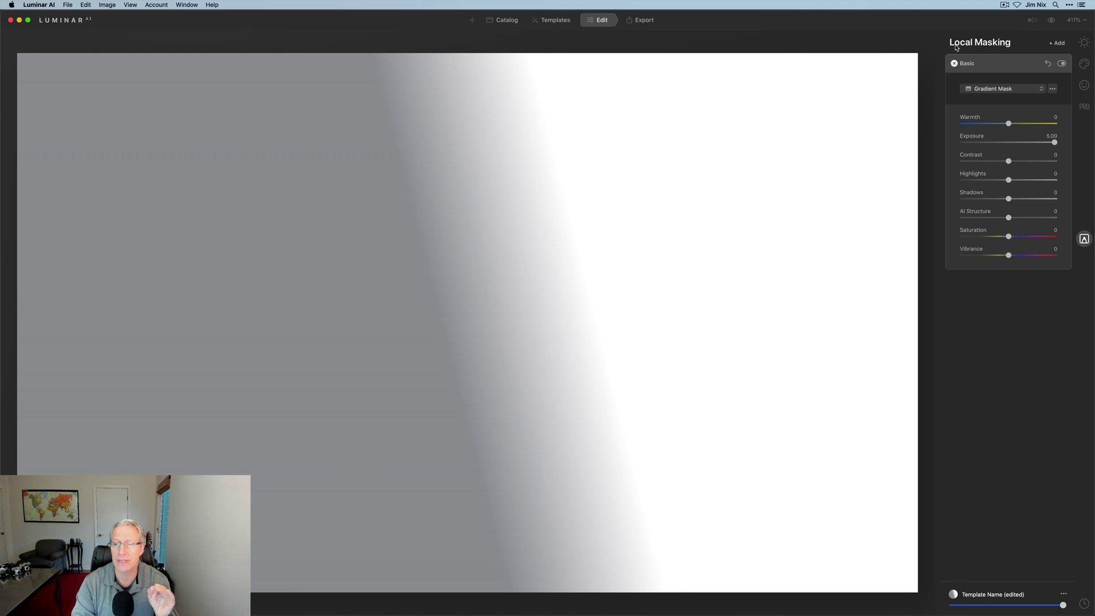
Clear, fill and then invert the demo gradient mask
{"action": "left_click", "coordinate": [1053, 88]}
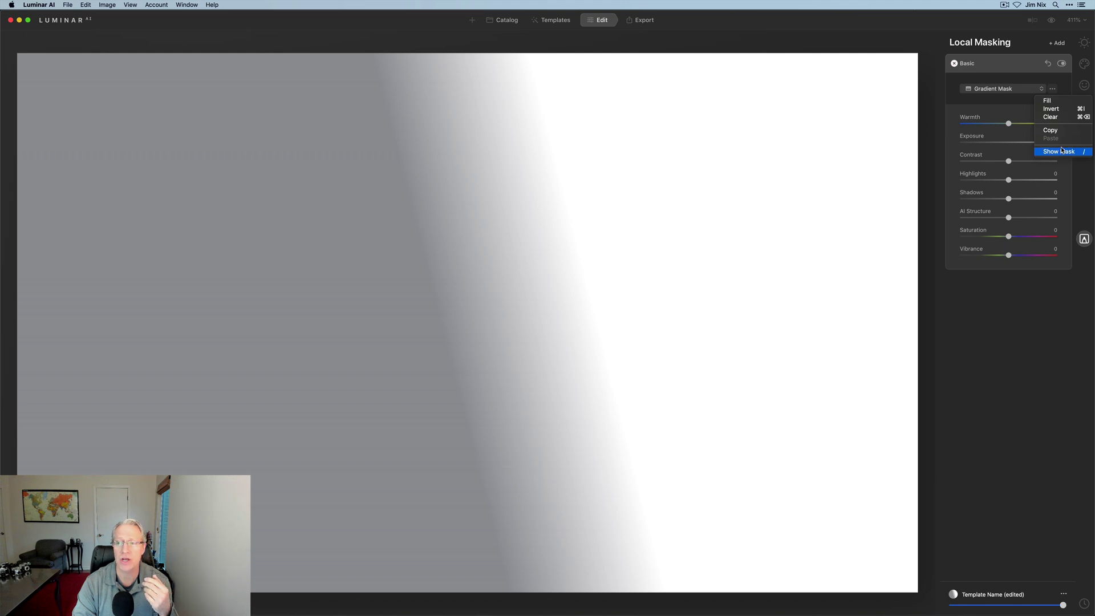
{"action": "left_click", "coordinate": [1051, 116]}
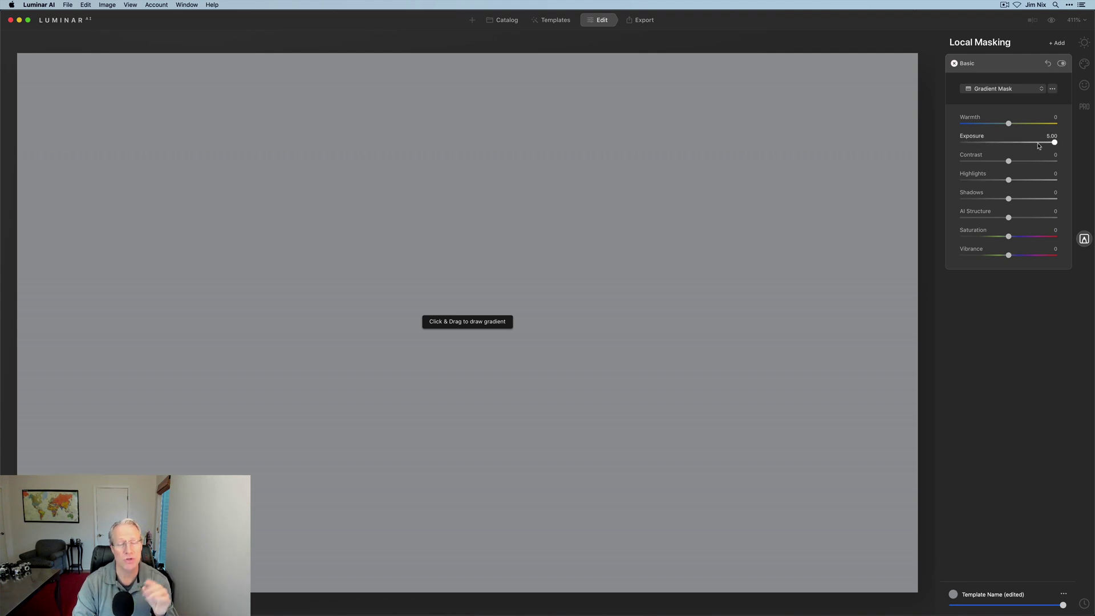
{"action": "left_click", "coordinate": [1054, 89]}
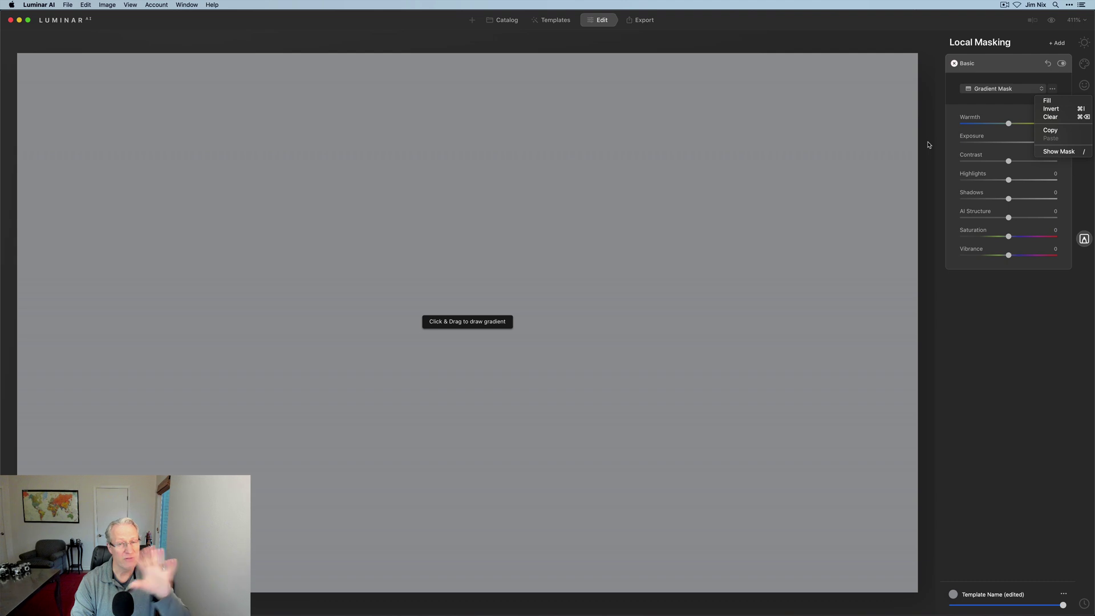
{"action": "left_click", "coordinate": [1048, 101]}
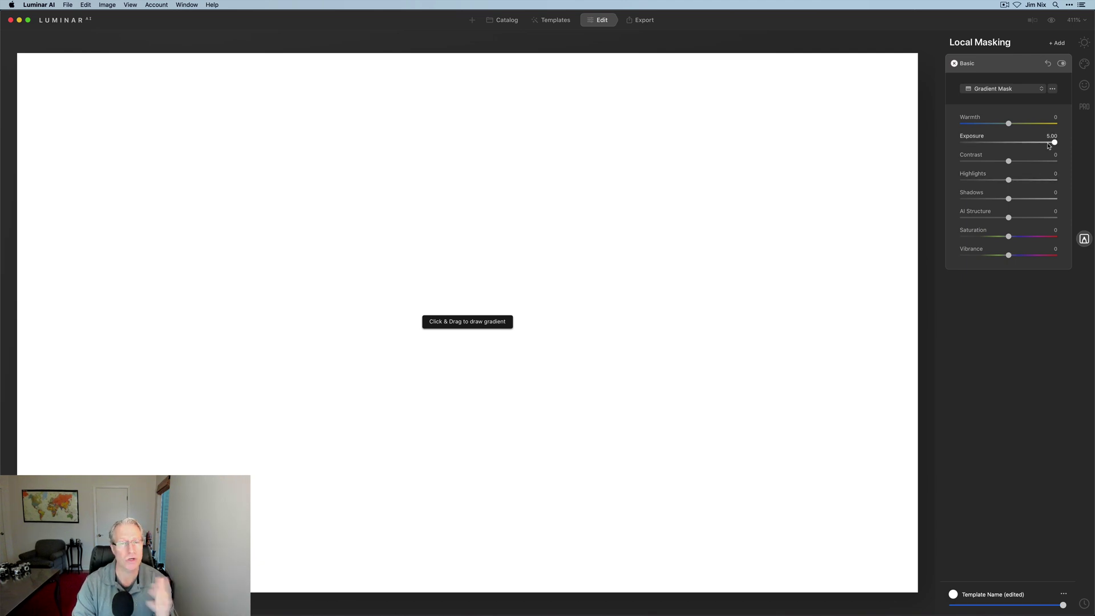
{"action": "left_click", "coordinate": [1053, 89]}
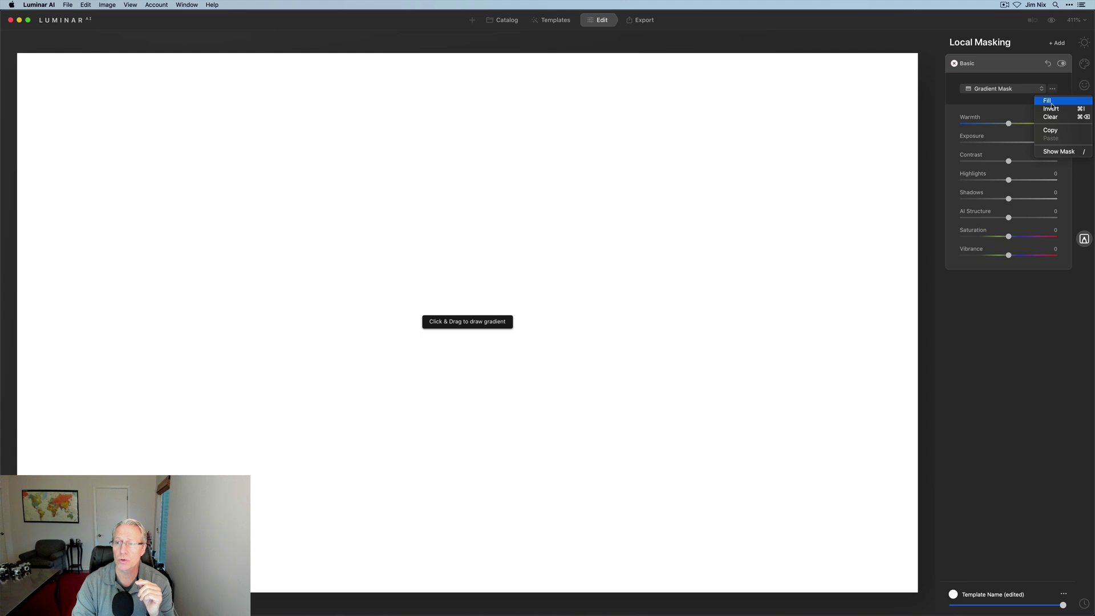
{"action": "left_click", "coordinate": [1052, 109]}
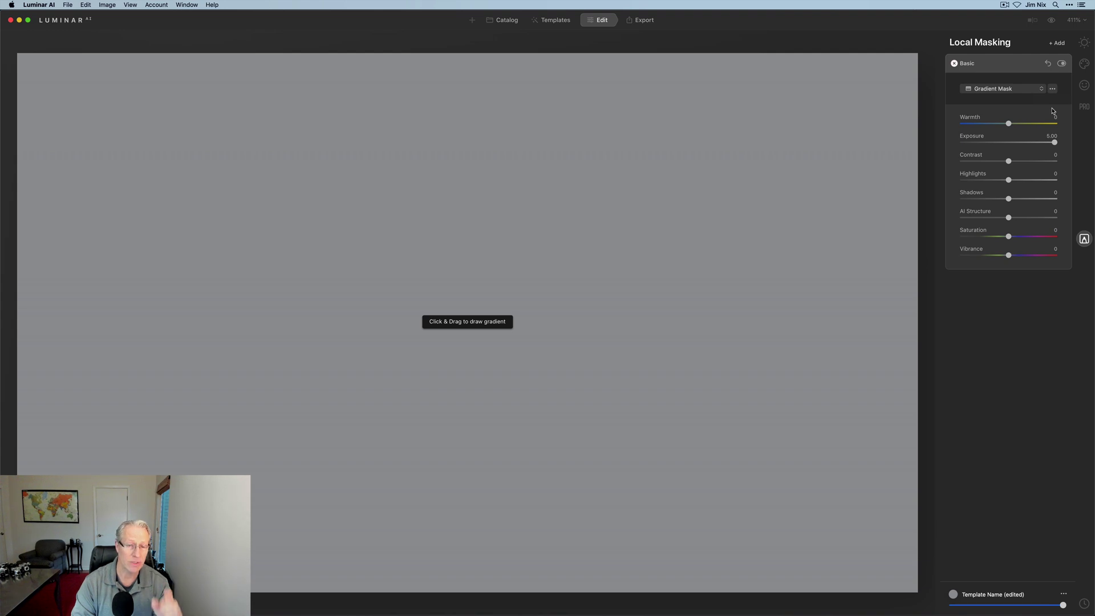
Remove the Basic masking adjustment so the unmasked lake photo shows
{"action": "left_click", "coordinate": [1052, 89]}
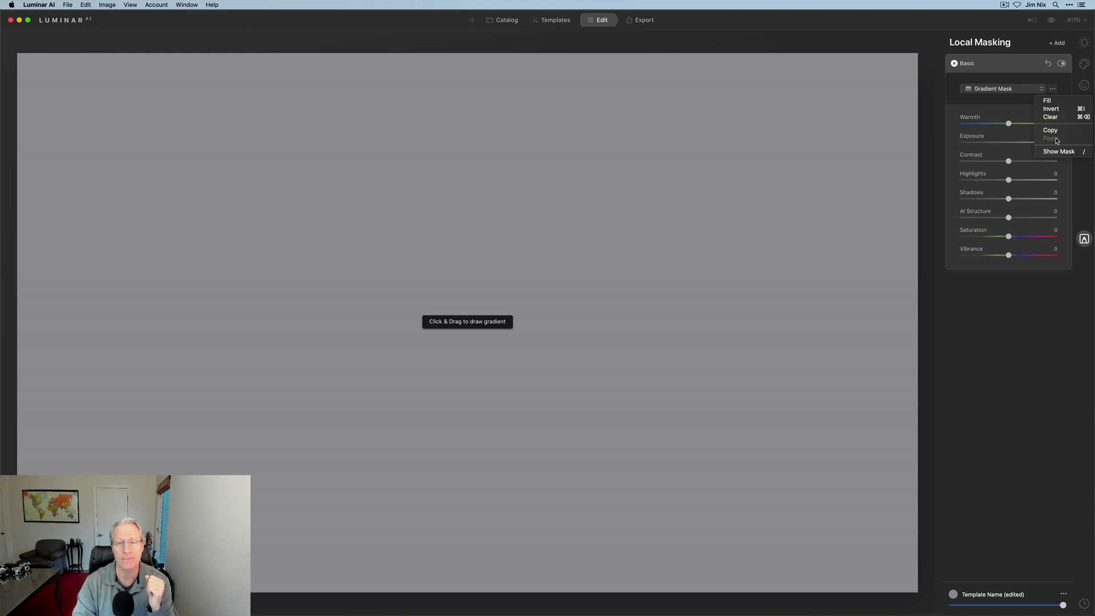
{"action": "left_click", "coordinate": [959, 69]}
{"action": "left_click", "coordinate": [955, 65]}
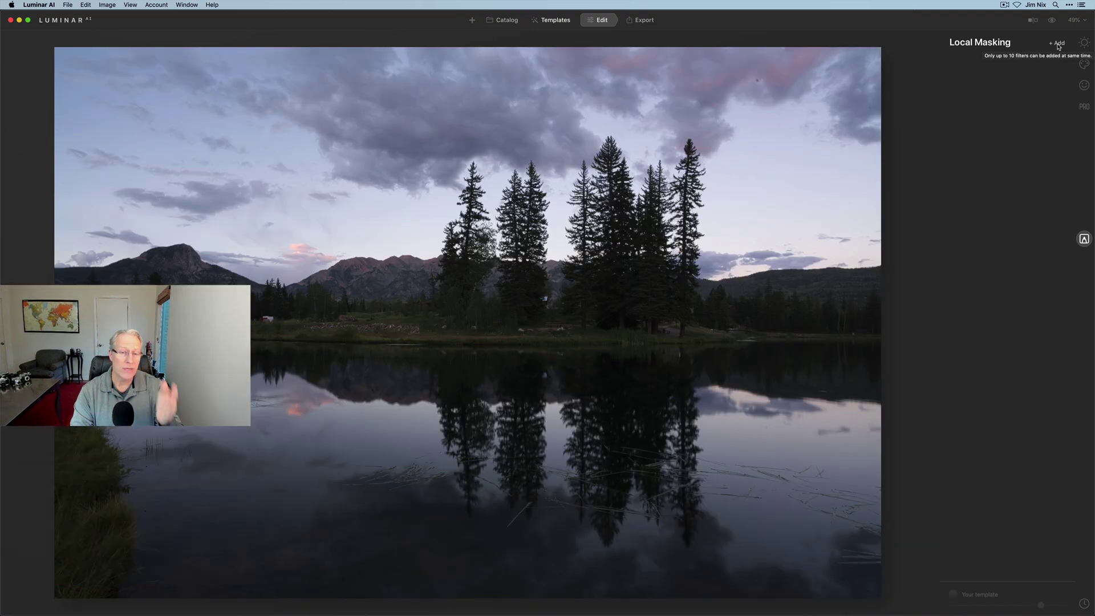
Add a Basic masking adjustment with Exposure raised to about 1.21
{"action": "left_click", "coordinate": [1057, 43]}
{"action": "left_click", "coordinate": [1049, 52]}
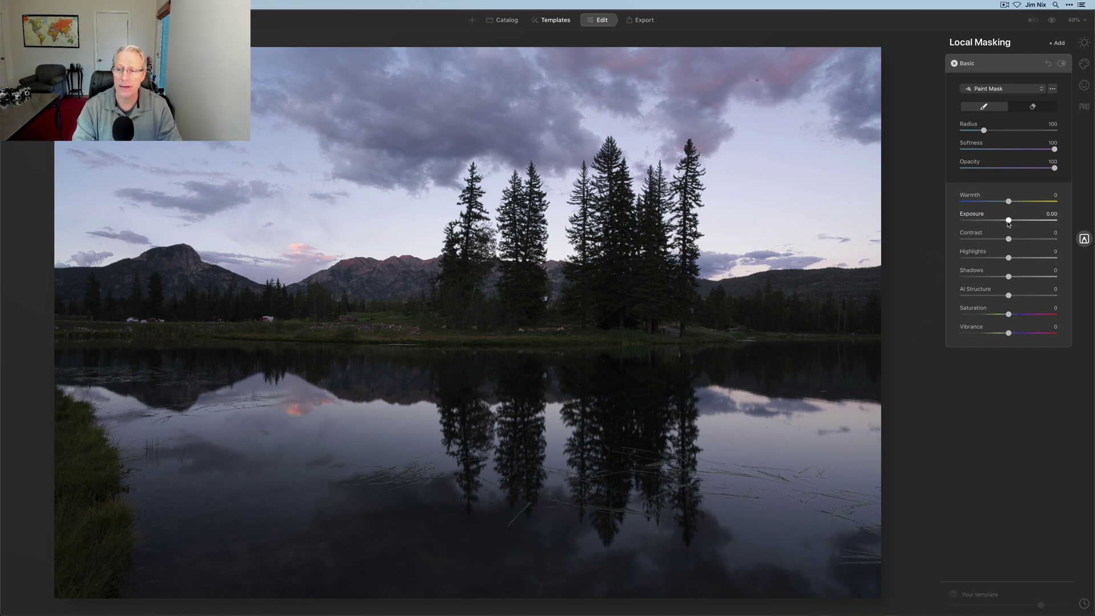
{"action": "left_click_drag", "start_coordinate": [1008, 221], "coordinate": [1021, 225]}
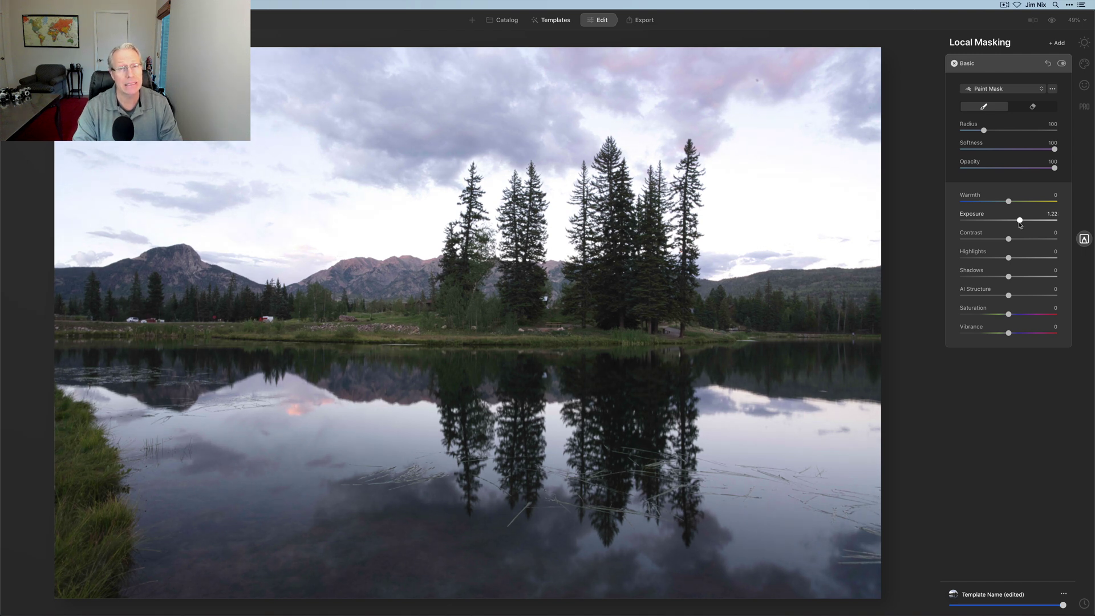
Limit it with a gradient mask dragged upward from the water, comparing before and after
{"action": "left_click", "coordinate": [1012, 91]}
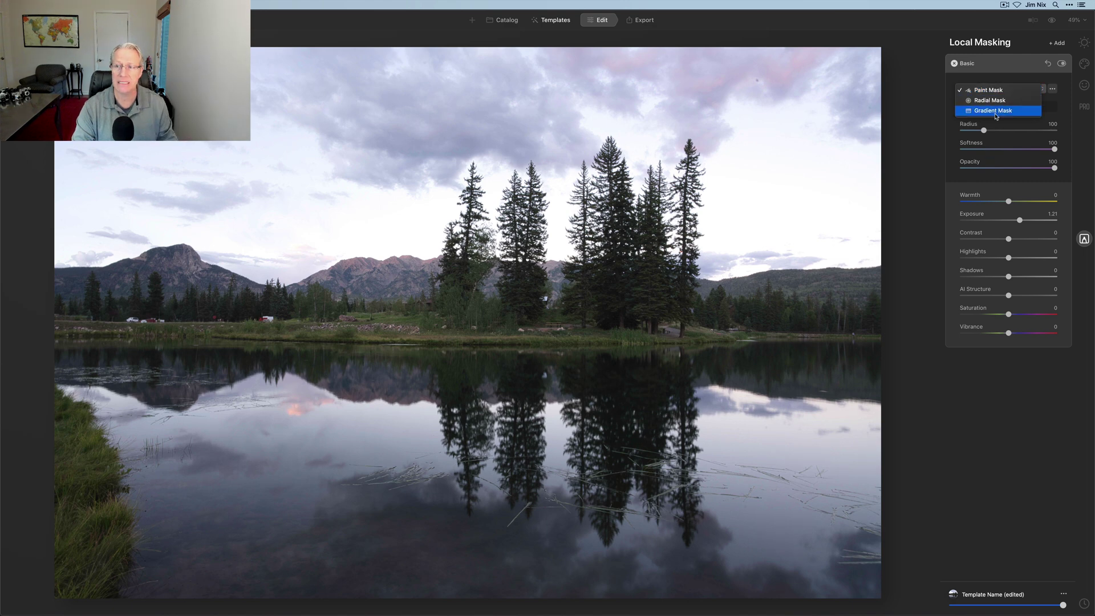
{"action": "left_click", "coordinate": [997, 111]}
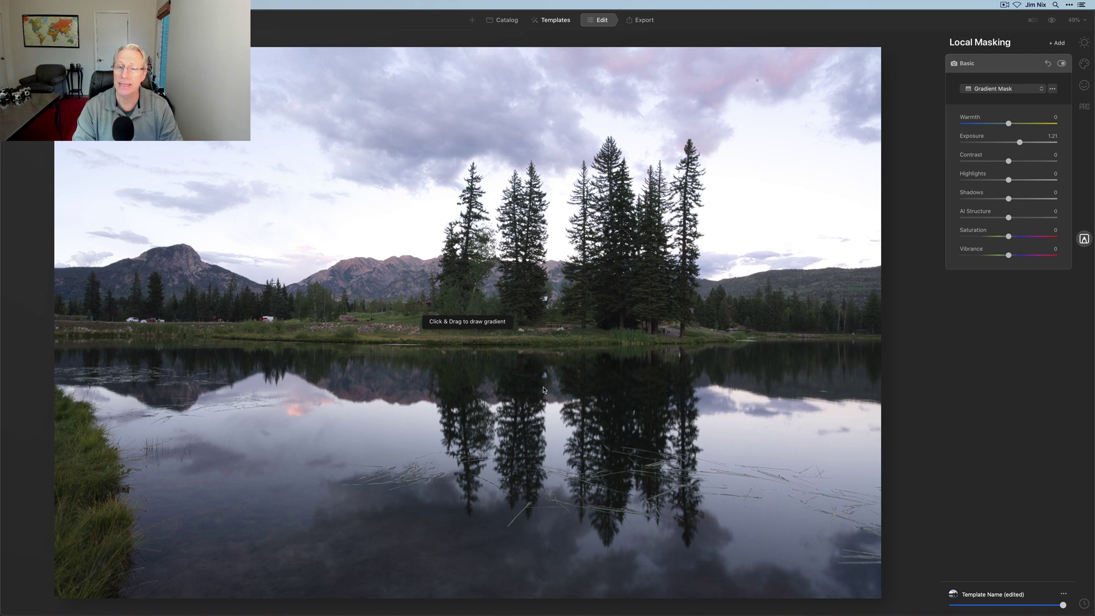
{"action": "left_click_drag", "start_coordinate": [544, 390], "coordinate": [543, 281]}
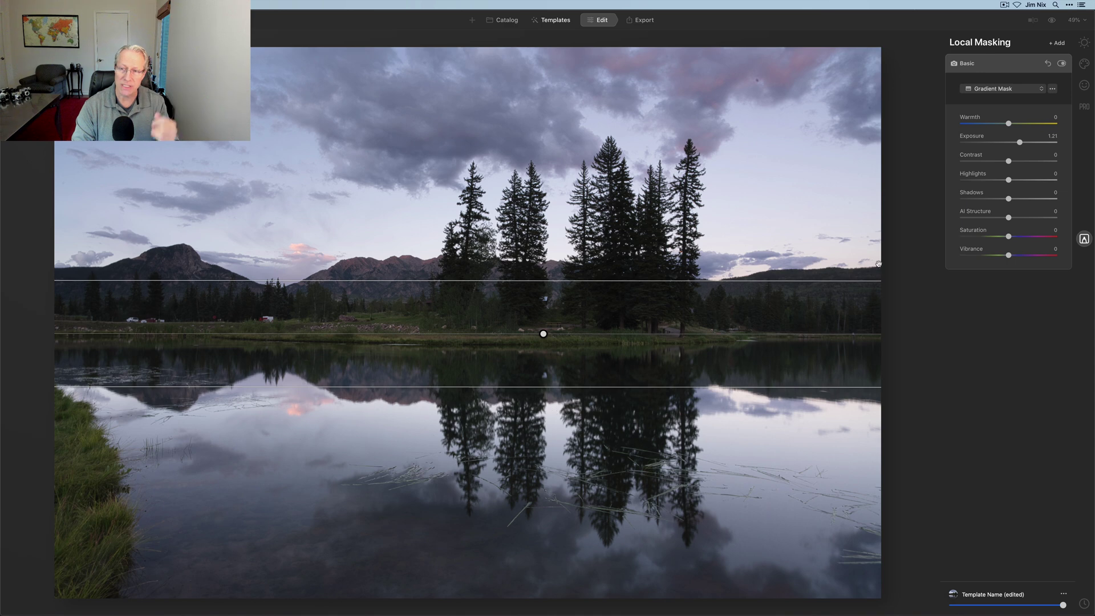
{"action": "left_click", "coordinate": [1062, 64]}
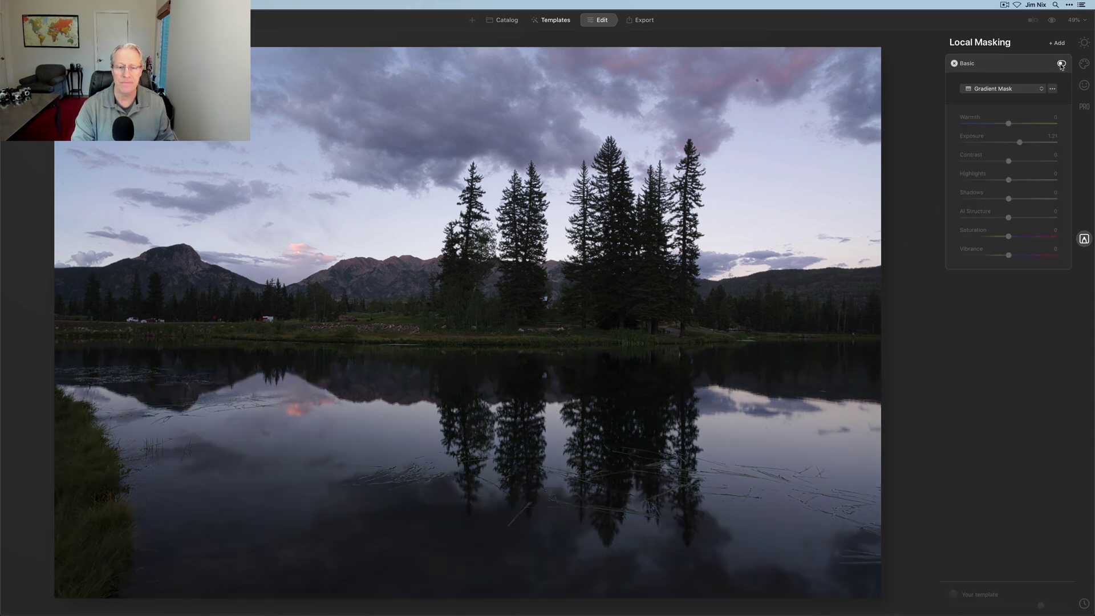
{"action": "left_click", "coordinate": [1062, 64]}
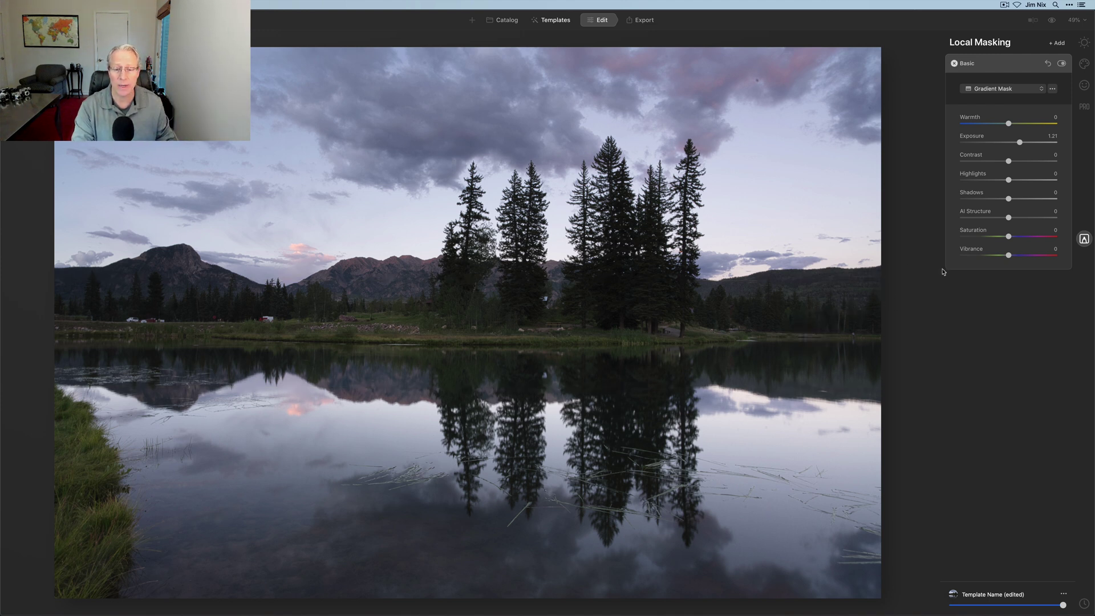
{"action": "left_click", "coordinate": [1061, 64]}
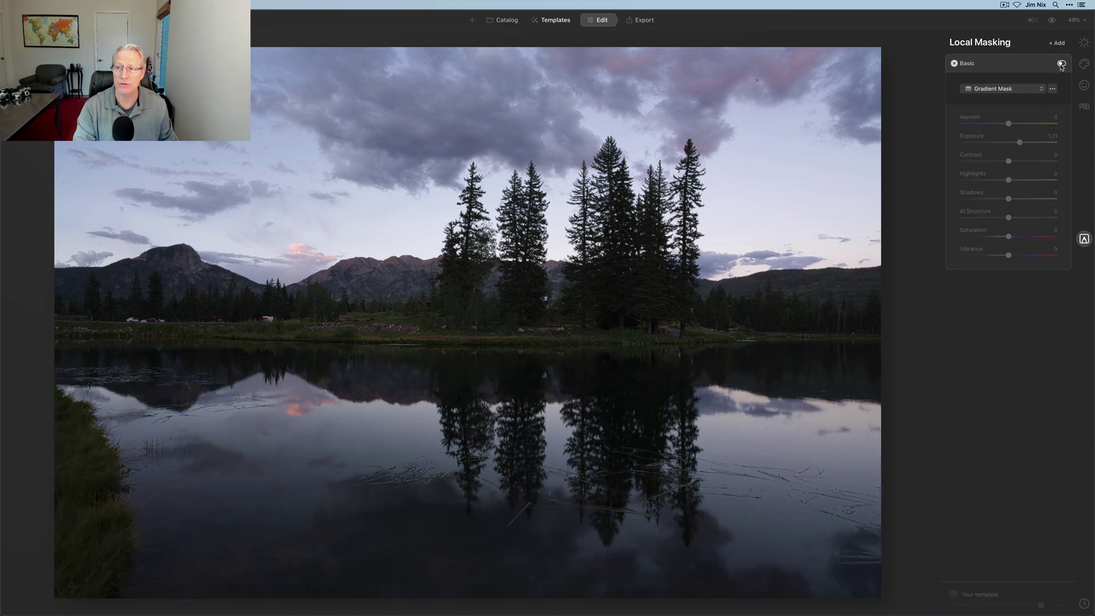
{"action": "left_click", "coordinate": [1062, 64]}
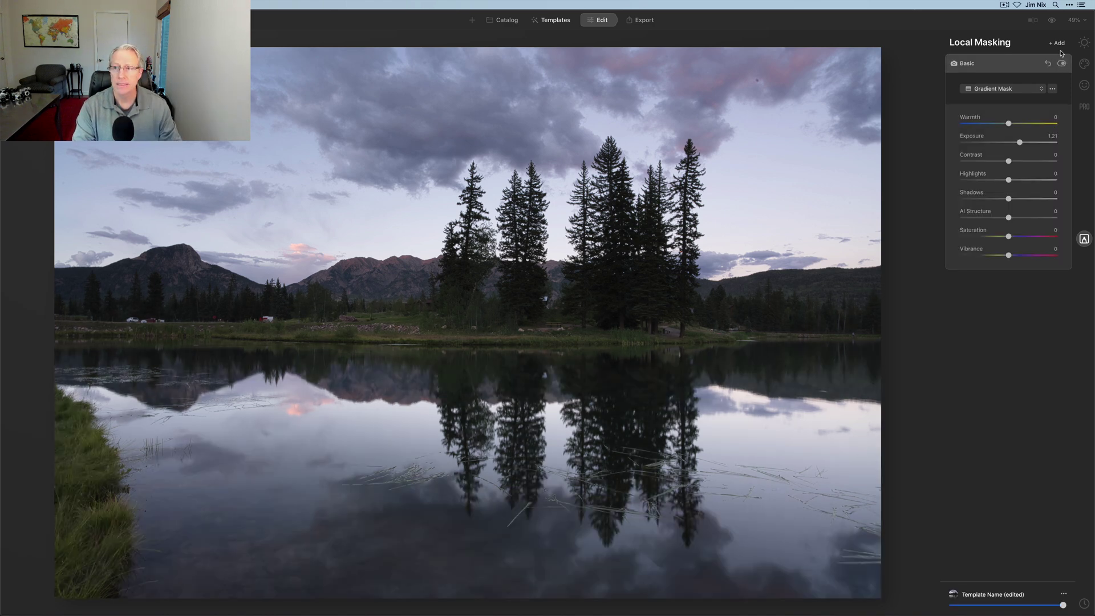
Add another Basic adjustment with Warmth -14, Saturation 27 and Vibrance 23
{"action": "left_click", "coordinate": [1058, 44]}
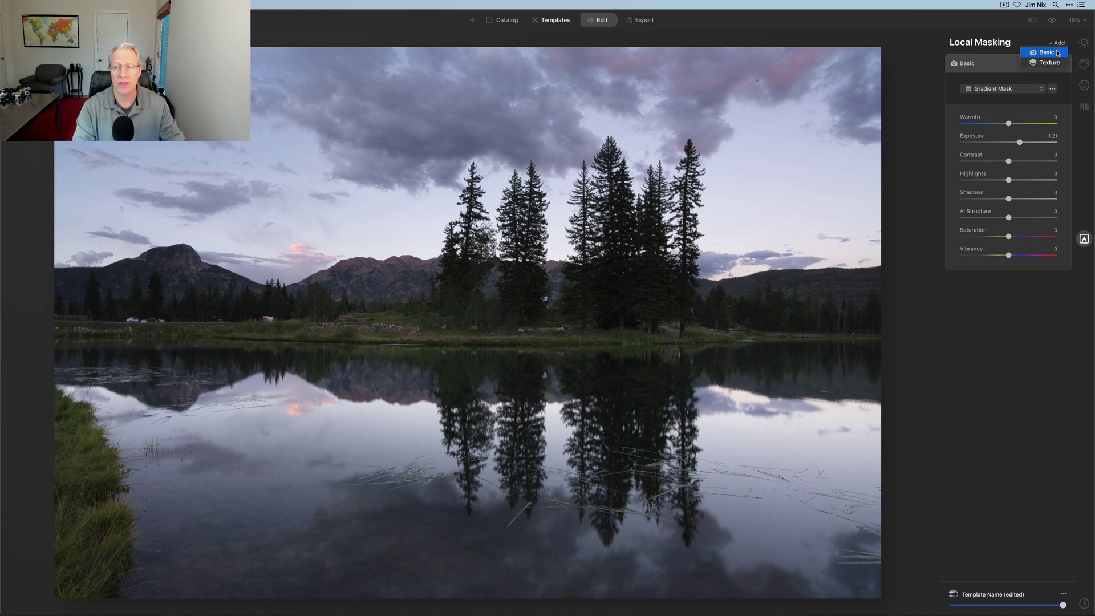
{"action": "left_click", "coordinate": [1048, 53]}
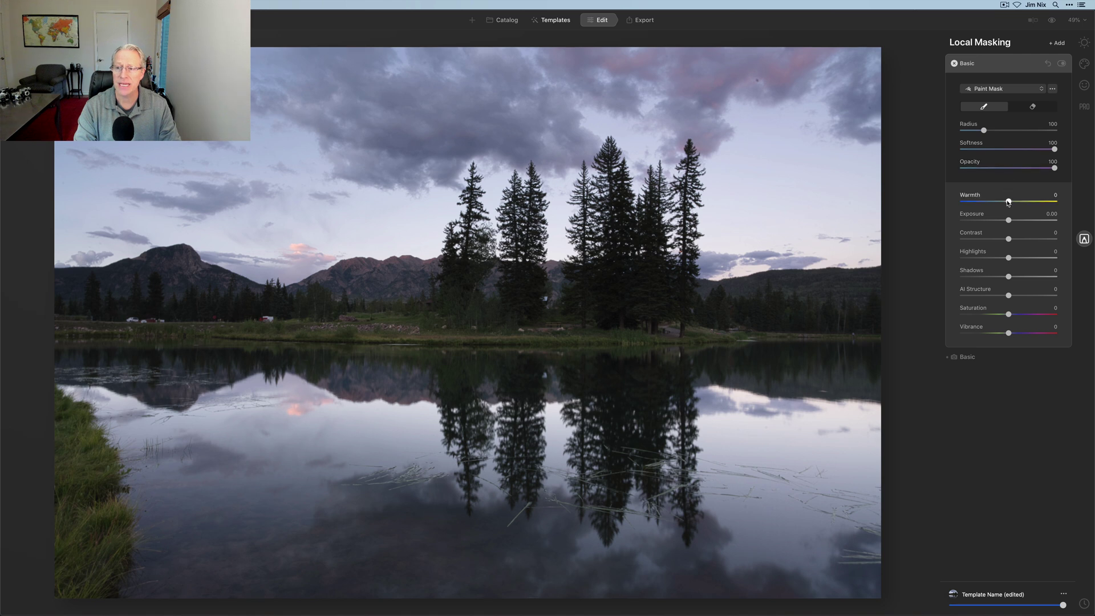
{"action": "left_click_drag", "start_coordinate": [1008, 201], "coordinate": [1002, 202]}
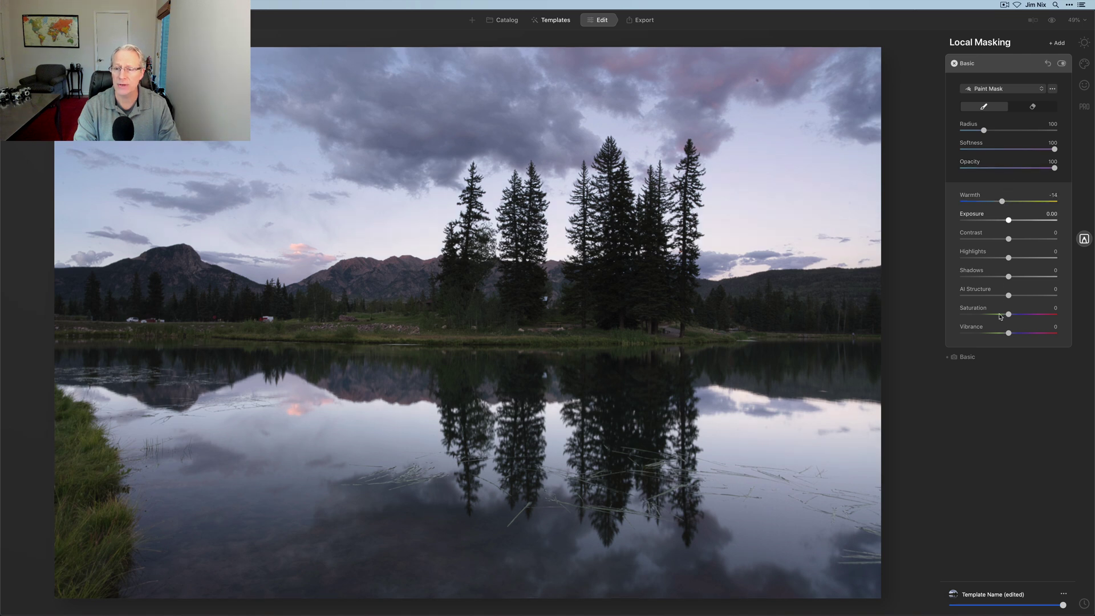
{"action": "left_click_drag", "start_coordinate": [1009, 315], "coordinate": [1021, 336]}
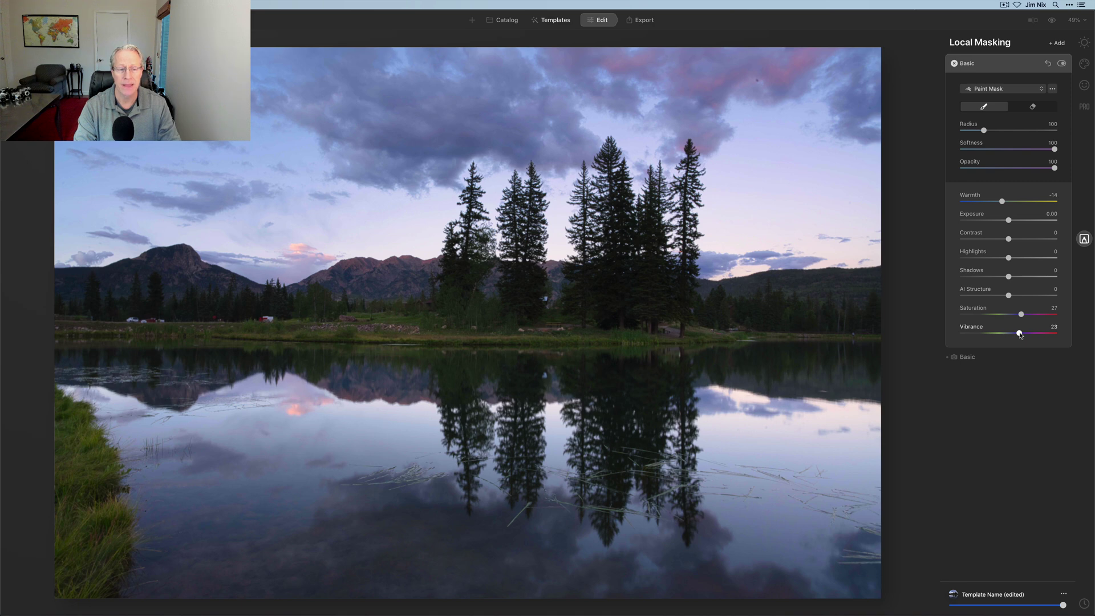
Gradient-mask it over the lower water, then nudge the gradient slightly higher
{"action": "left_click", "coordinate": [1027, 90]}
{"action": "left_click", "coordinate": [1009, 111]}
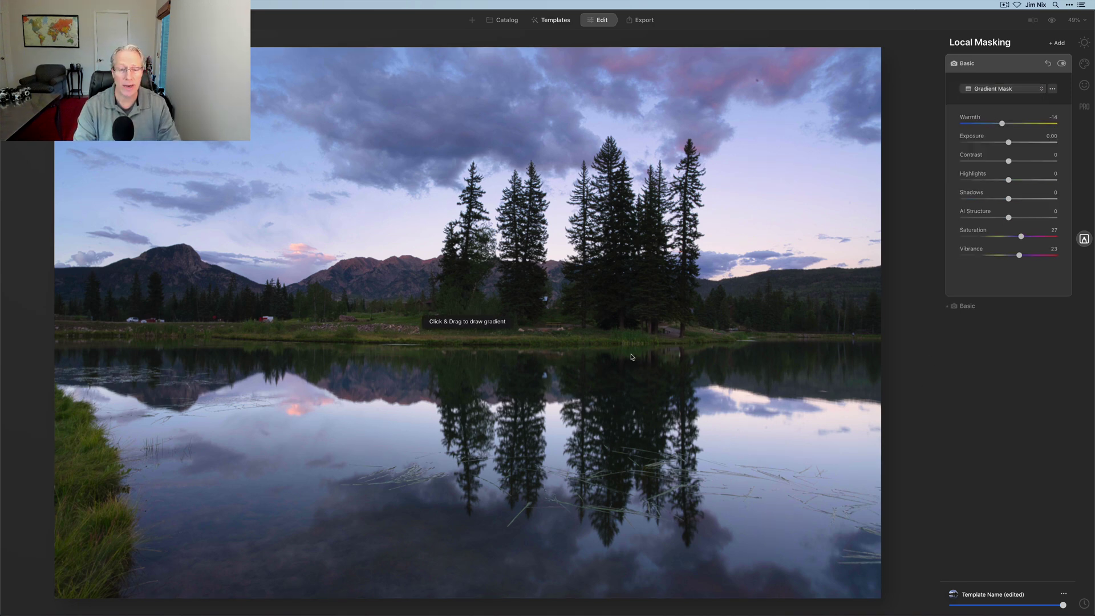
{"action": "left_click_drag", "start_coordinate": [558, 393], "coordinate": [535, 336]}
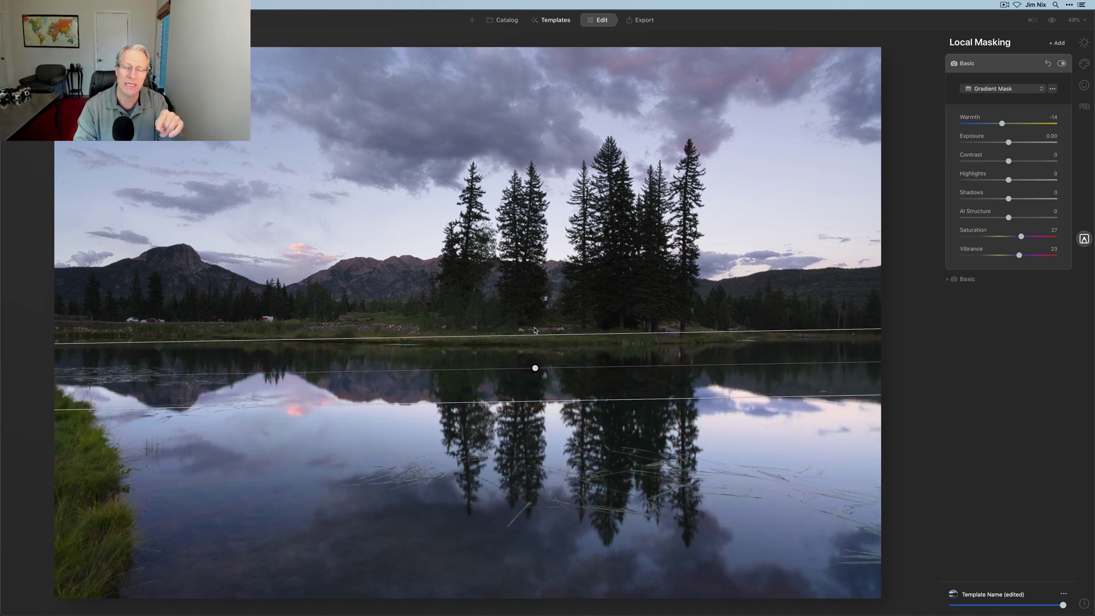
{"action": "left_click_drag", "start_coordinate": [536, 367], "coordinate": [536, 357]}
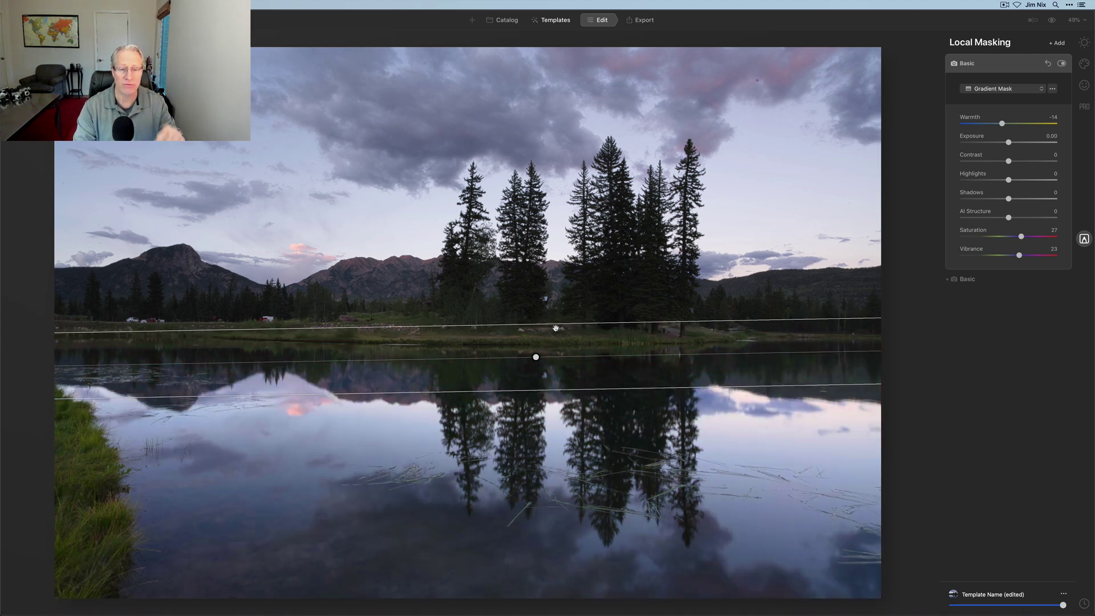
Add a third Basic adjustment with Warmth -9, Saturation 25 and Vibrance 18
{"action": "left_click", "coordinate": [1060, 44]}
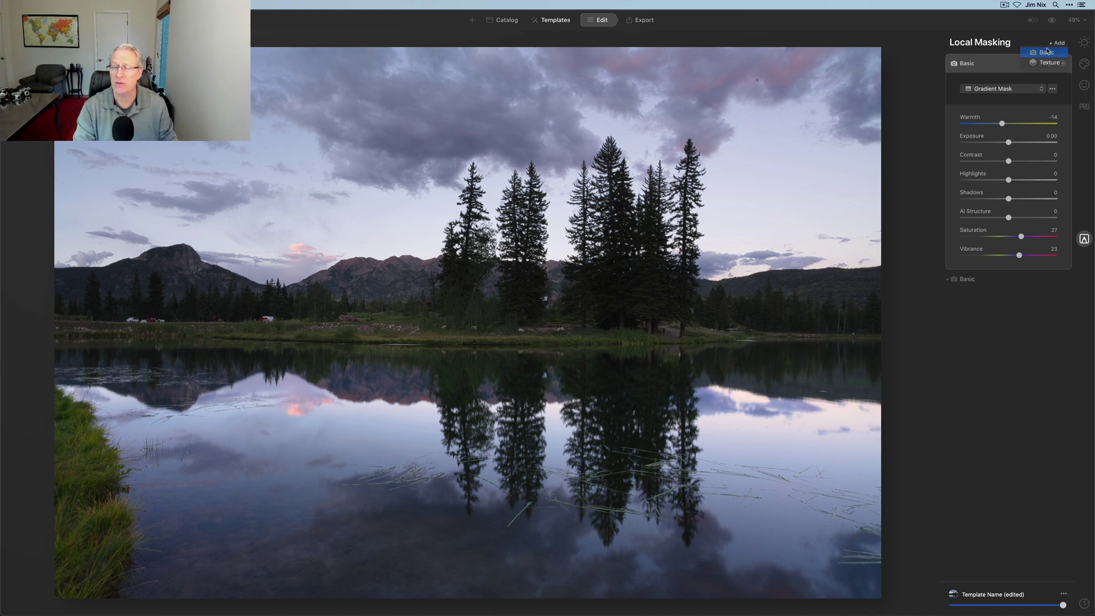
{"action": "left_click", "coordinate": [1042, 66]}
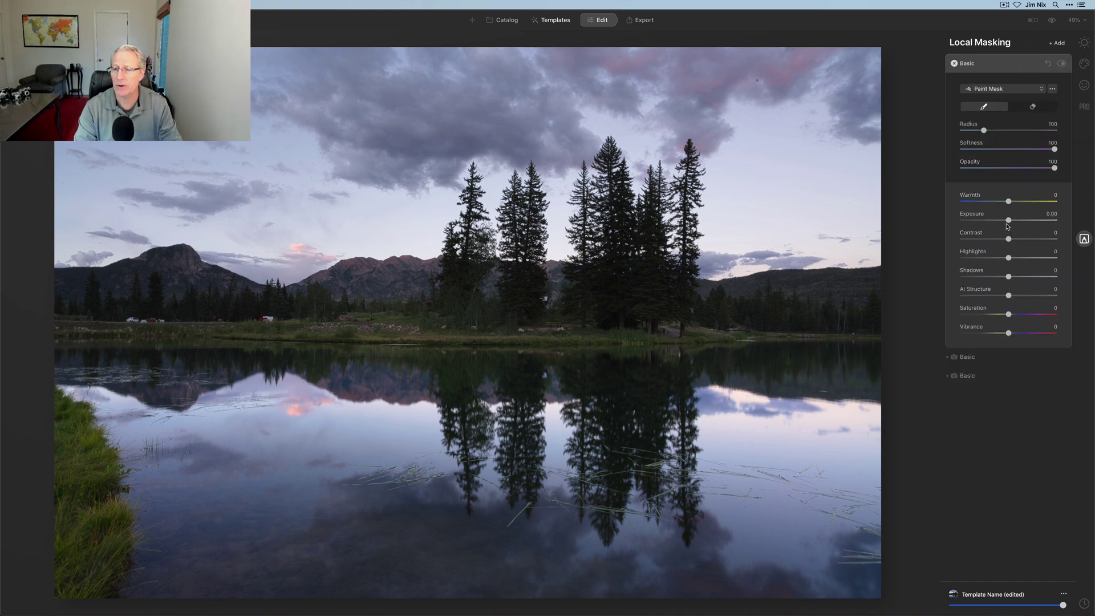
{"action": "left_click_drag", "start_coordinate": [1009, 201], "coordinate": [1005, 202]}
{"action": "mouse_move", "coordinate": [1008, 314]}
{"action": "left_mouse_down"}
{"action": "mouse_move", "coordinate": [1020, 314]}
{"action": "mouse_move", "coordinate": [1017, 334]}
{"action": "left_mouse_up"}
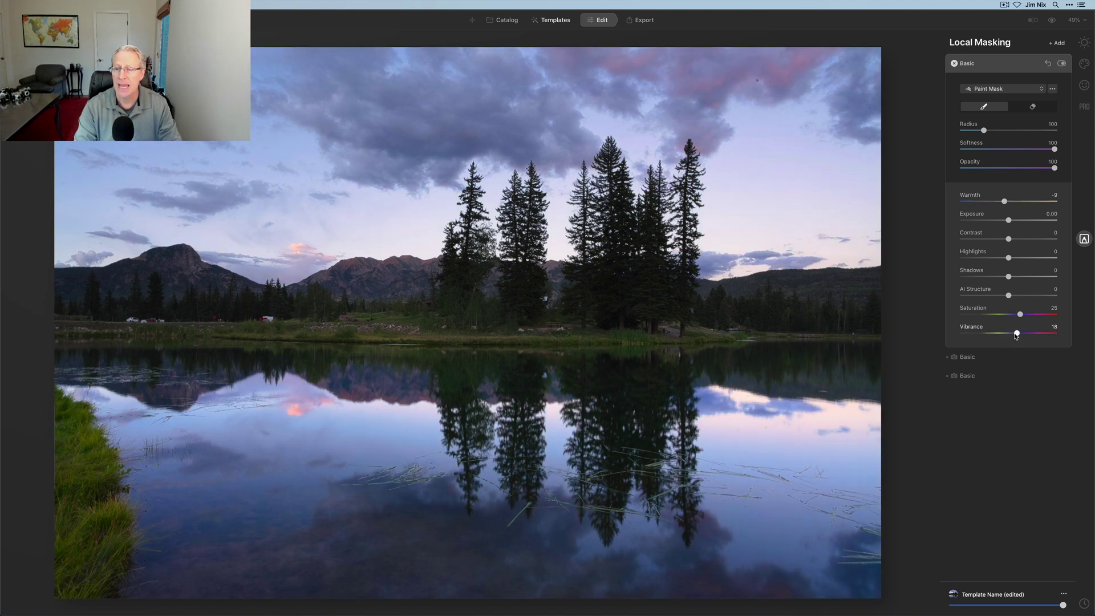
Confine it with a gradient mask placed across the lake
{"action": "left_click", "coordinate": [1014, 92]}
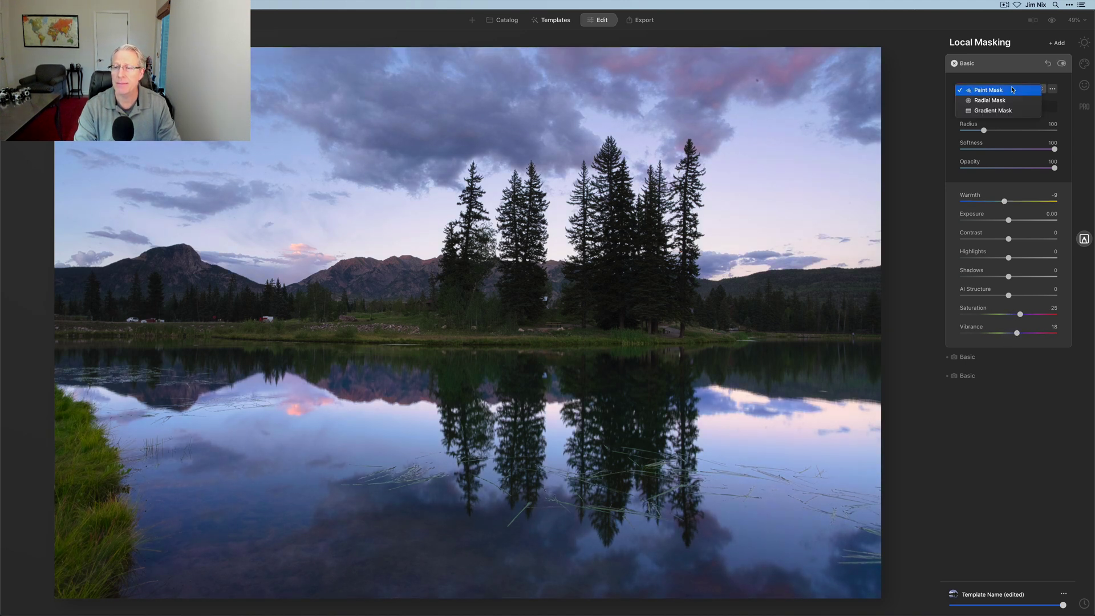
{"action": "left_click", "coordinate": [994, 110]}
{"action": "left_click_drag", "start_coordinate": [479, 227], "coordinate": [492, 304]}
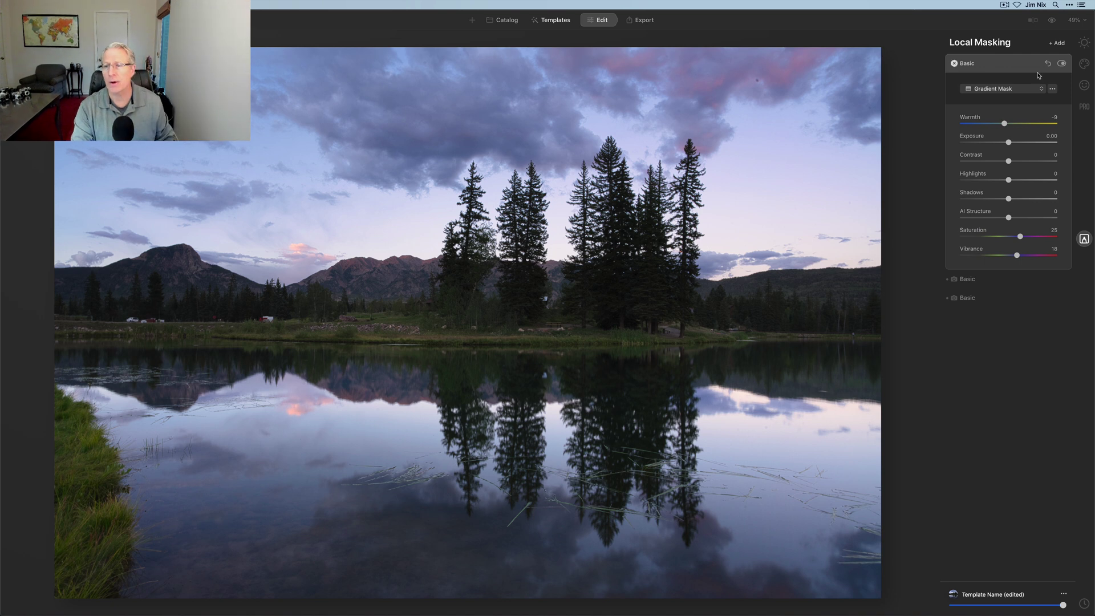
Add a Basic layer painting AI Structure onto the right treeline and left shore, settling at 34
{"action": "left_click", "coordinate": [1057, 43]}
{"action": "left_click", "coordinate": [1042, 53]}
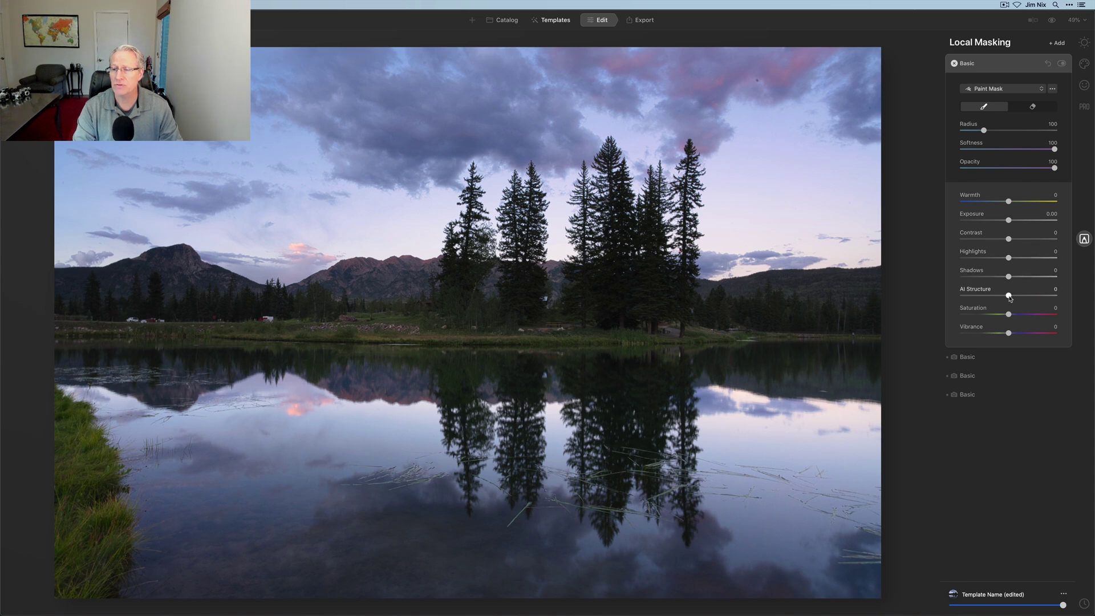
{"action": "left_click_drag", "start_coordinate": [1008, 295], "coordinate": [1035, 296]}
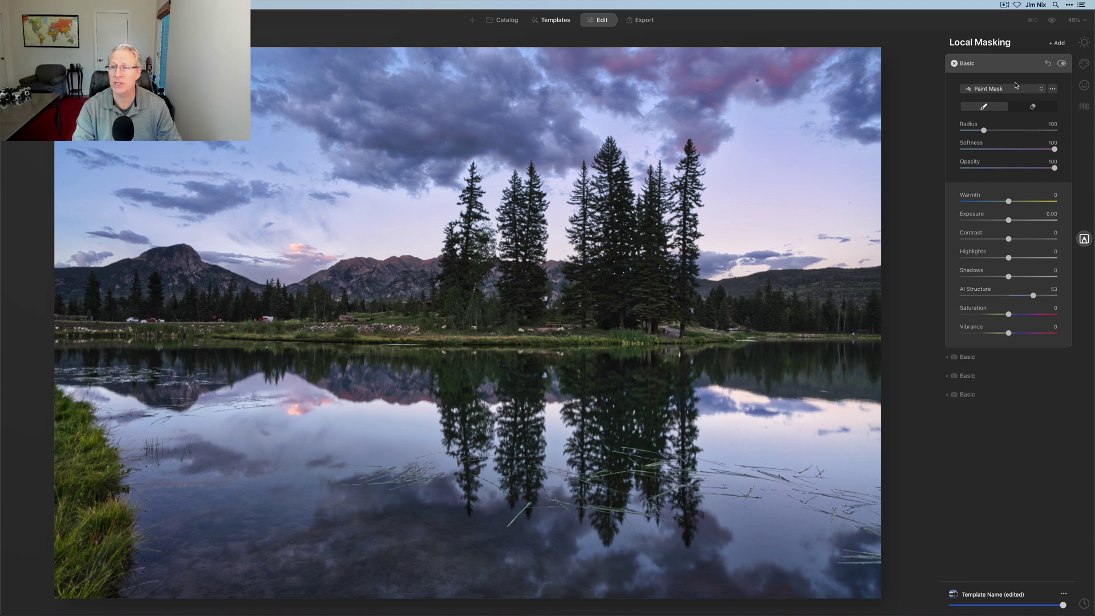
{"action": "mouse_move", "coordinate": [756, 308]}
{"action": "left_mouse_down"}
{"action": "mouse_move", "coordinate": [865, 291]}
{"action": "mouse_move", "coordinate": [864, 306]}
{"action": "mouse_move", "coordinate": [797, 300]}
{"action": "mouse_move", "coordinate": [647, 317]}
{"action": "mouse_move", "coordinate": [591, 299]}
{"action": "mouse_move", "coordinate": [686, 337]}
{"action": "mouse_move", "coordinate": [485, 336]}
{"action": "mouse_move", "coordinate": [518, 335]}
{"action": "mouse_move", "coordinate": [510, 288]}
{"action": "mouse_move", "coordinate": [381, 283]}
{"action": "mouse_move", "coordinate": [353, 297]}
{"action": "mouse_move", "coordinate": [499, 328]}
{"action": "mouse_move", "coordinate": [290, 323]}
{"action": "mouse_move", "coordinate": [312, 317]}
{"action": "mouse_move", "coordinate": [188, 288]}
{"action": "mouse_move", "coordinate": [52, 309]}
{"action": "mouse_move", "coordinate": [292, 327]}
{"action": "mouse_move", "coordinate": [139, 285]}
{"action": "mouse_move", "coordinate": [61, 311]}
{"action": "left_mouse_up"}
{"action": "mouse_move", "coordinate": [61, 411]}
{"action": "left_mouse_down"}
{"action": "mouse_move", "coordinate": [89, 505]}
{"action": "mouse_move", "coordinate": [83, 564]}
{"action": "mouse_move", "coordinate": [89, 469]}
{"action": "mouse_move", "coordinate": [79, 589]}
{"action": "mouse_move", "coordinate": [56, 450]}
{"action": "left_mouse_up"}
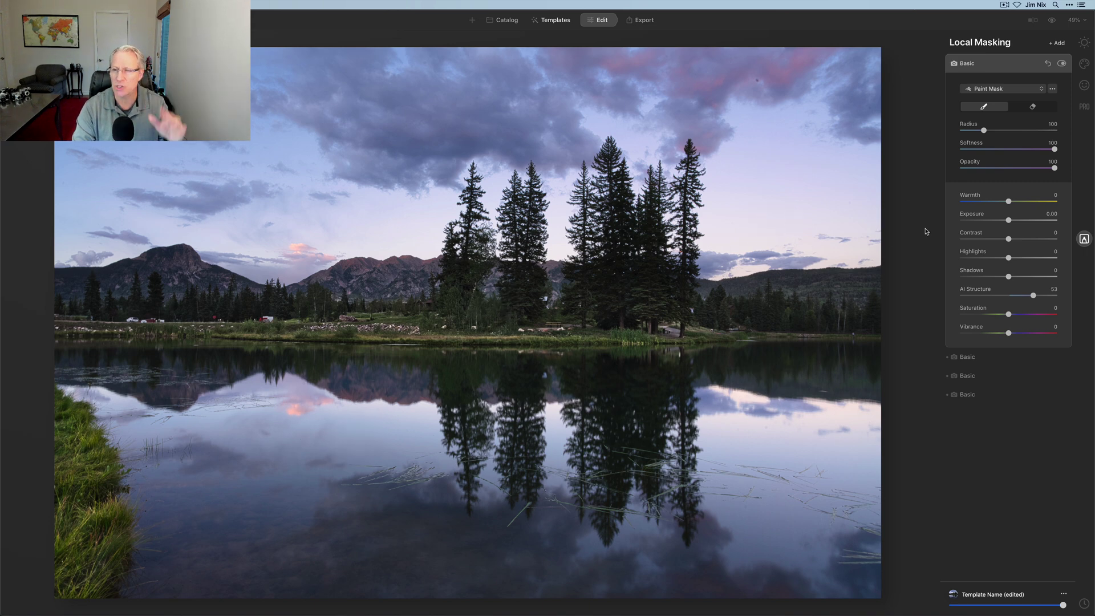
{"action": "left_click_drag", "start_coordinate": [1035, 296], "coordinate": [1025, 296]}
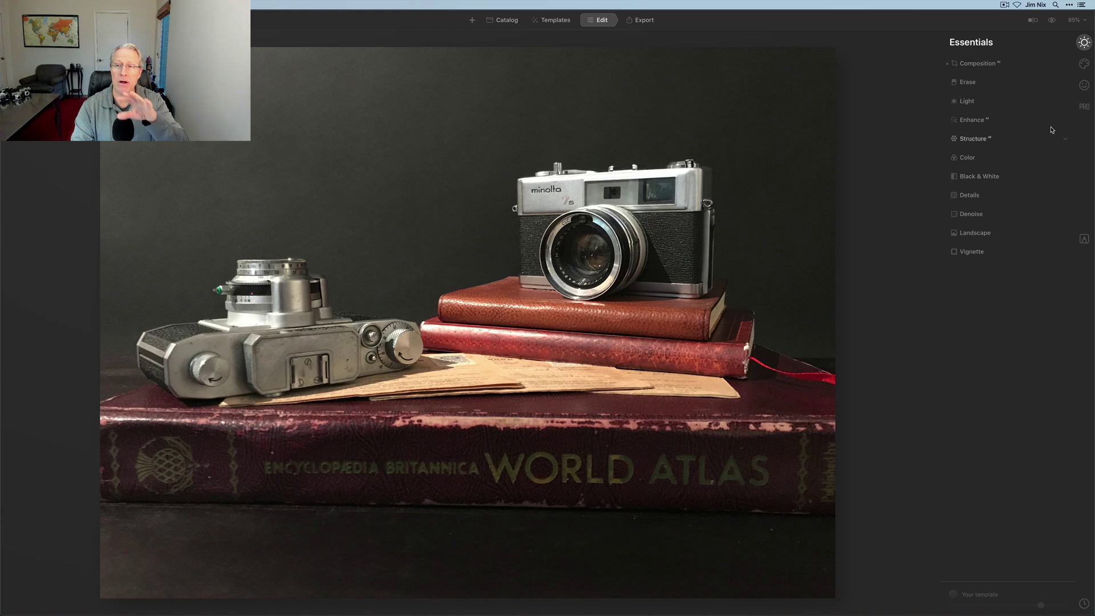
Raise Details to Small 45, Medium 62 and Large 59, comparing with the effect off
{"action": "left_click", "coordinate": [969, 195]}
{"action": "left_click_drag", "start_coordinate": [1009, 333], "coordinate": [1037, 372]}
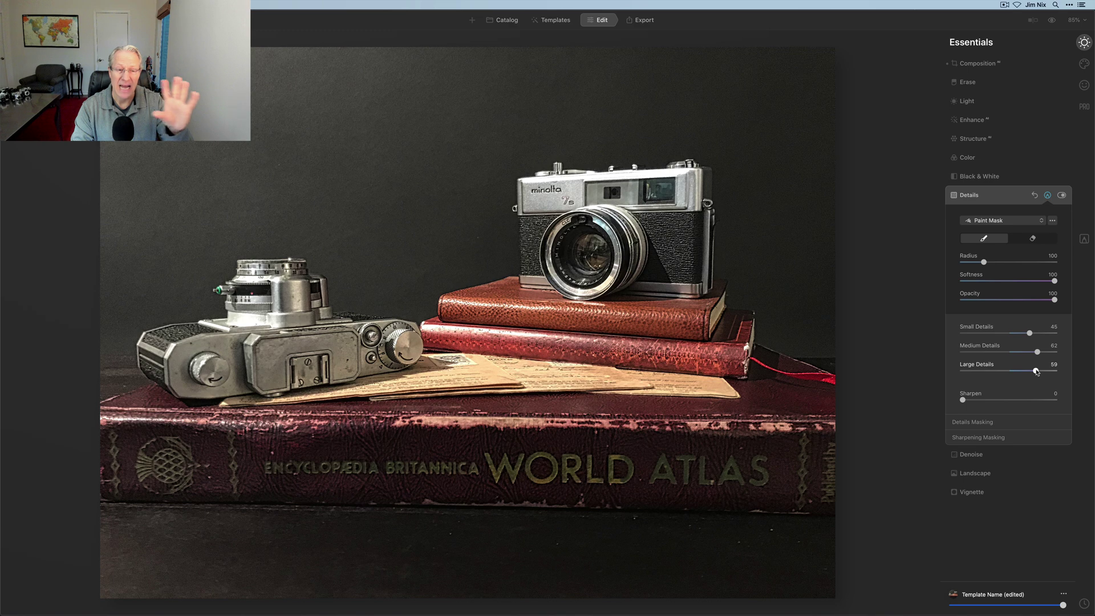
{"action": "left_click", "coordinate": [1062, 195]}
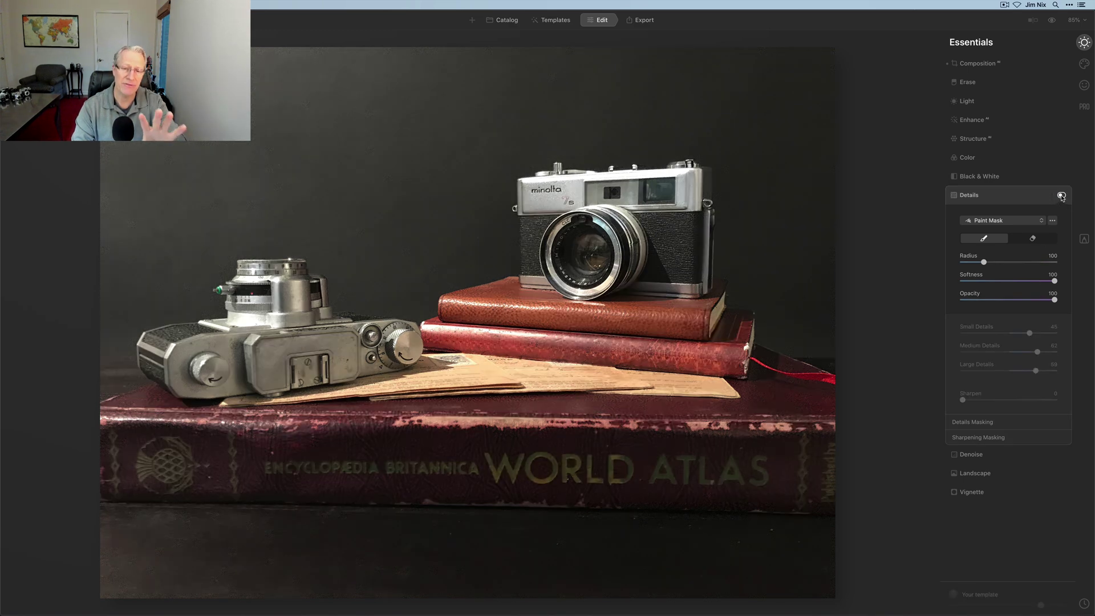
{"action": "left_click", "coordinate": [1061, 195]}
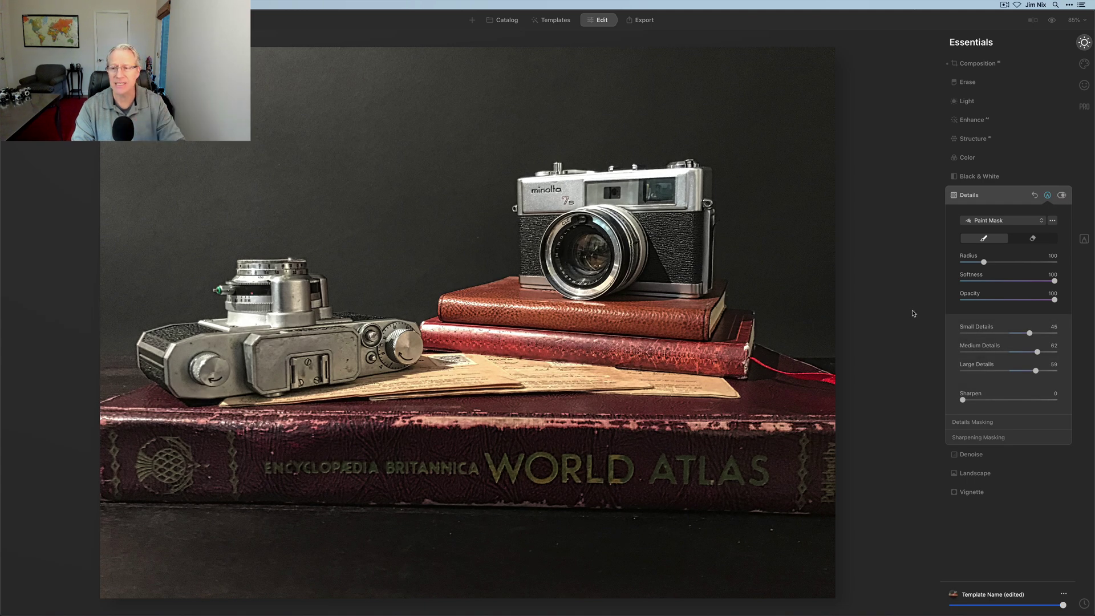
{"action": "left_click", "coordinate": [1012, 220]}
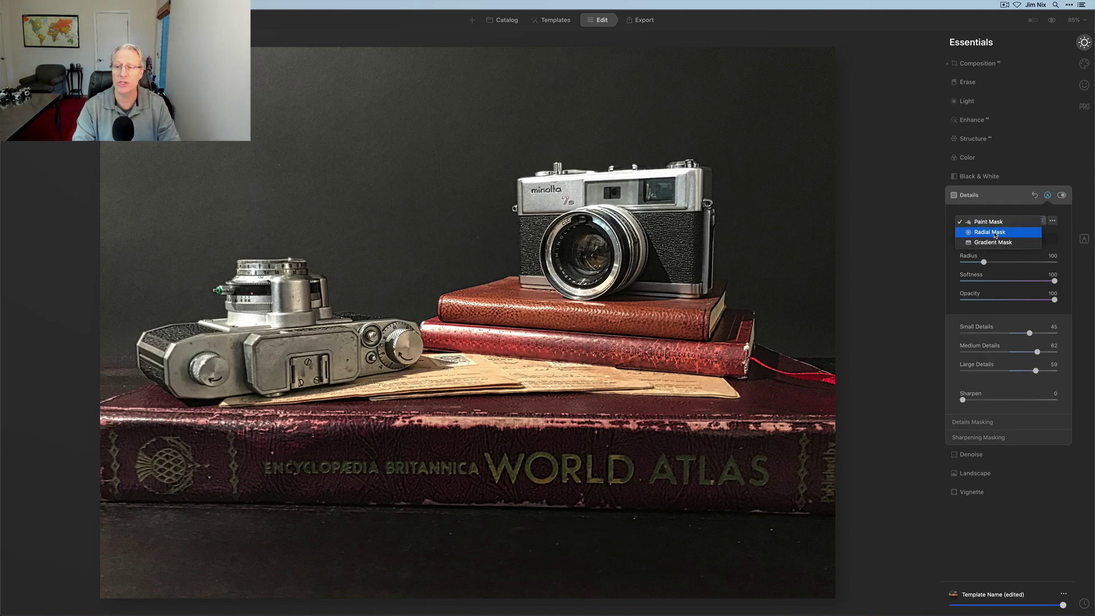
Draw an inverted radial mask over the cameras and enlarge its circles and falloff
{"action": "left_click", "coordinate": [995, 232]}
{"action": "left_click_drag", "start_coordinate": [474, 358], "coordinate": [544, 382]}
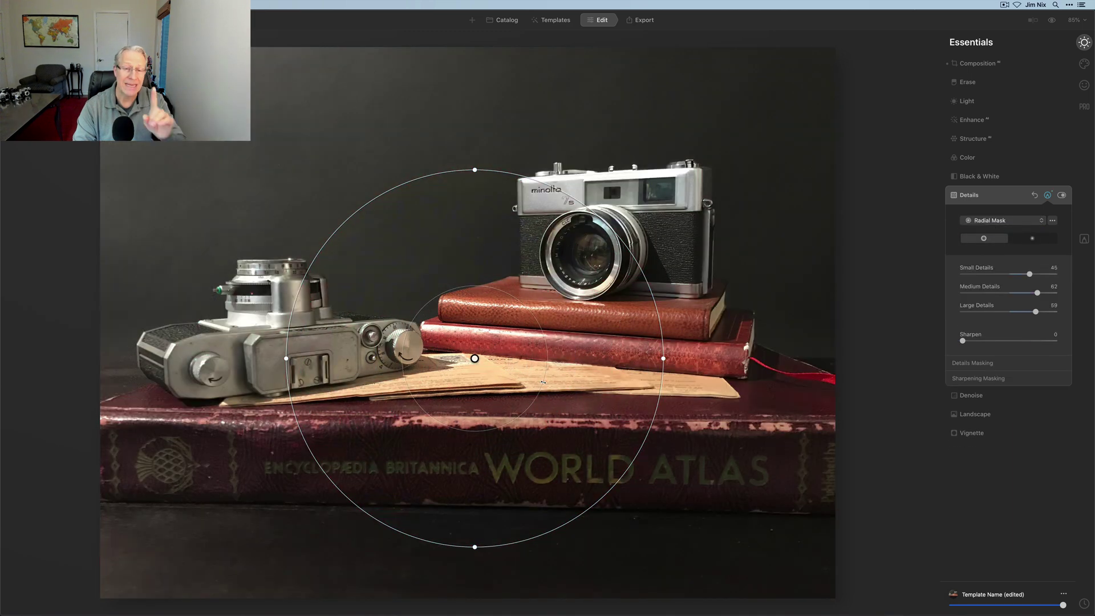
{"action": "left_click", "coordinate": [1030, 239]}
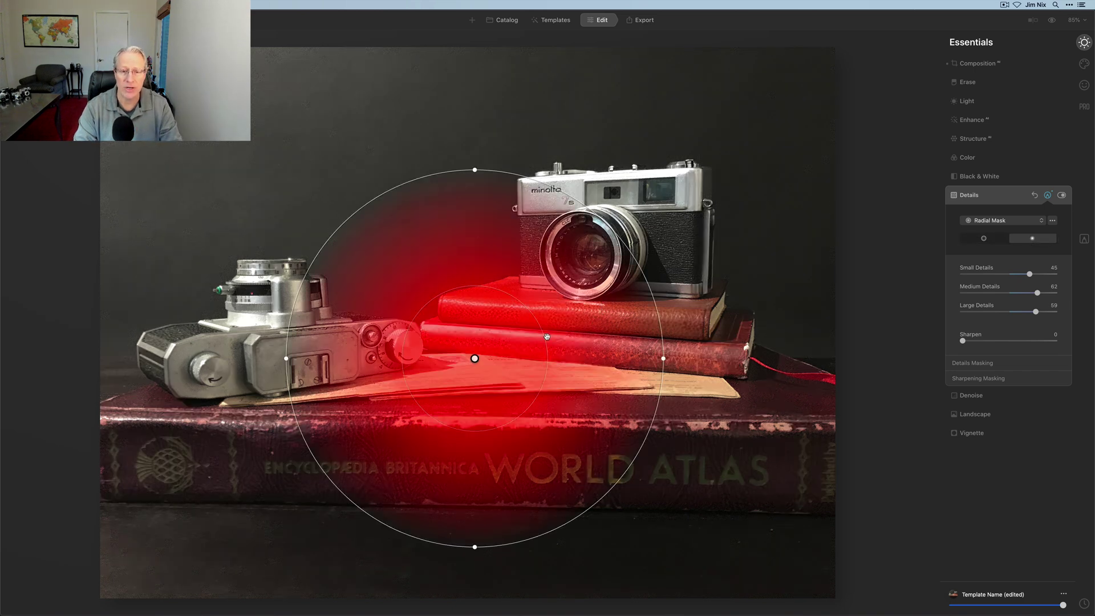
{"action": "left_click_drag", "start_coordinate": [539, 345], "coordinate": [605, 327]}
{"action": "left_click_drag", "start_coordinate": [750, 160], "coordinate": [659, 195]}
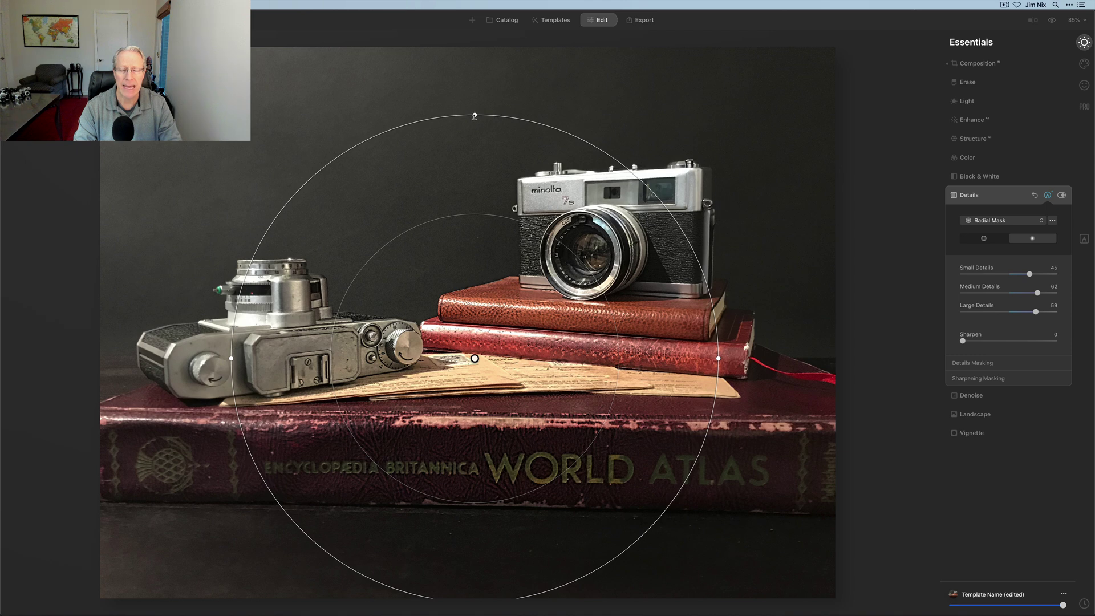
Reshape the radial mask into a wide, slightly tilted ellipse around the cameras and books
{"action": "left_click_drag", "start_coordinate": [474, 116], "coordinate": [478, 222]}
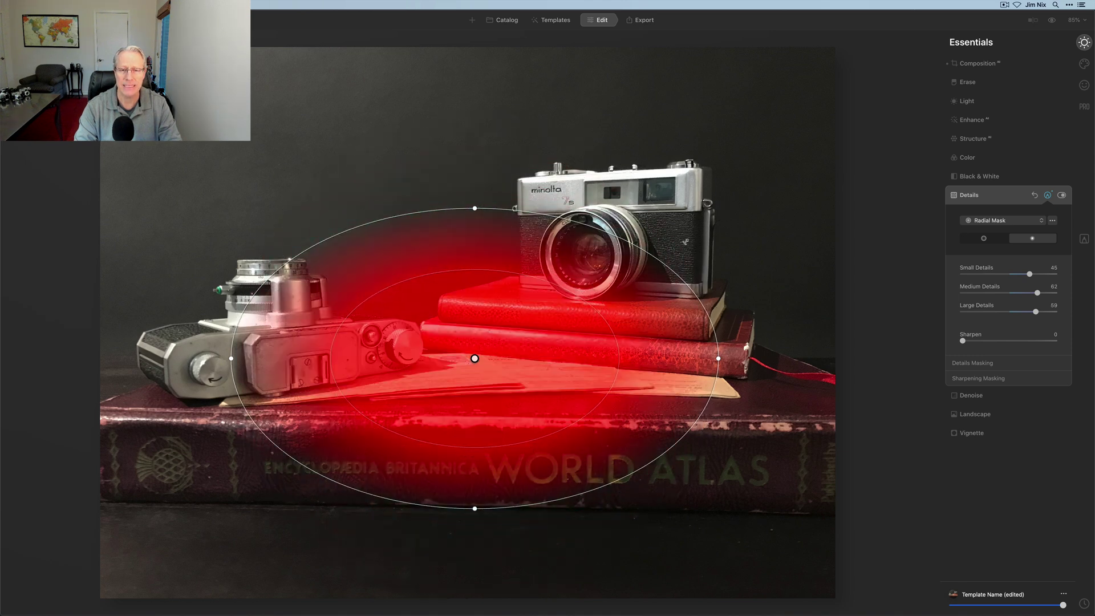
{"action": "left_click_drag", "start_coordinate": [712, 246], "coordinate": [686, 220]}
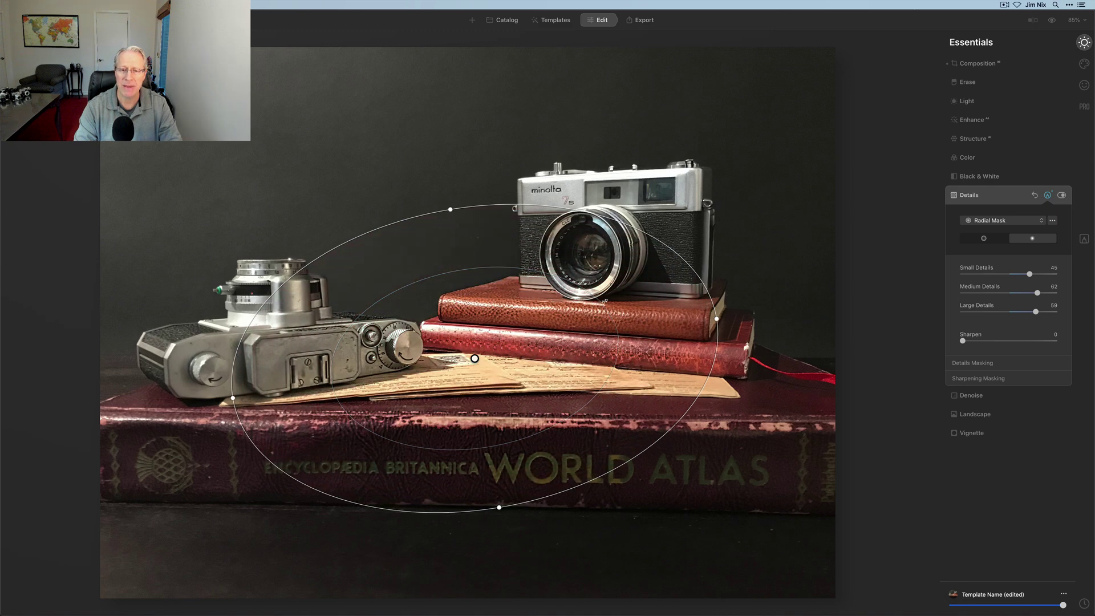
{"action": "left_click_drag", "start_coordinate": [599, 303], "coordinate": [664, 274]}
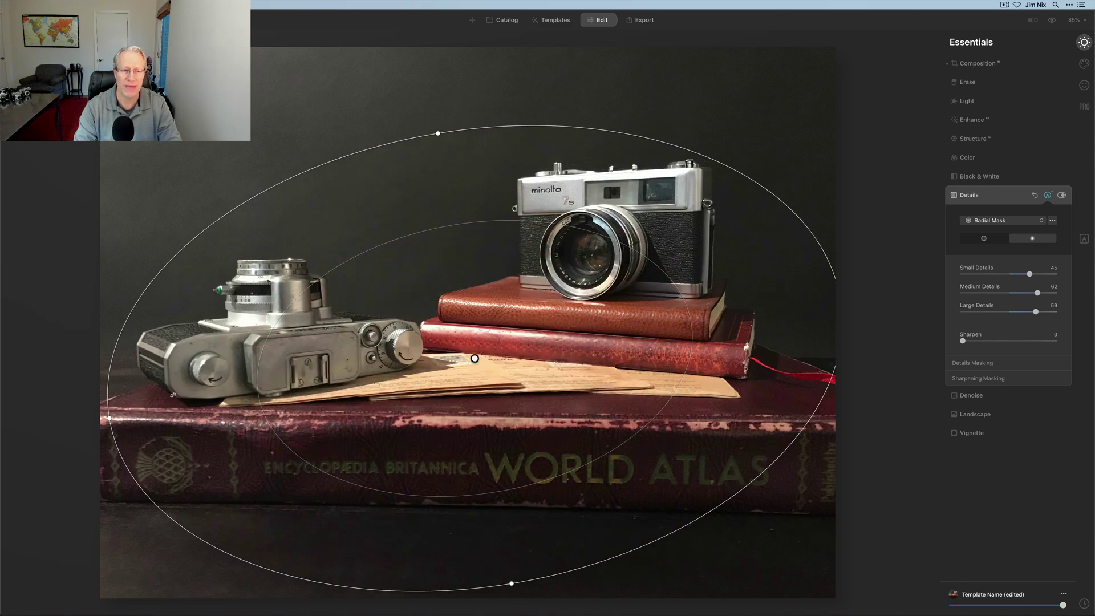
{"action": "left_click_drag", "start_coordinate": [247, 382], "coordinate": [190, 372]}
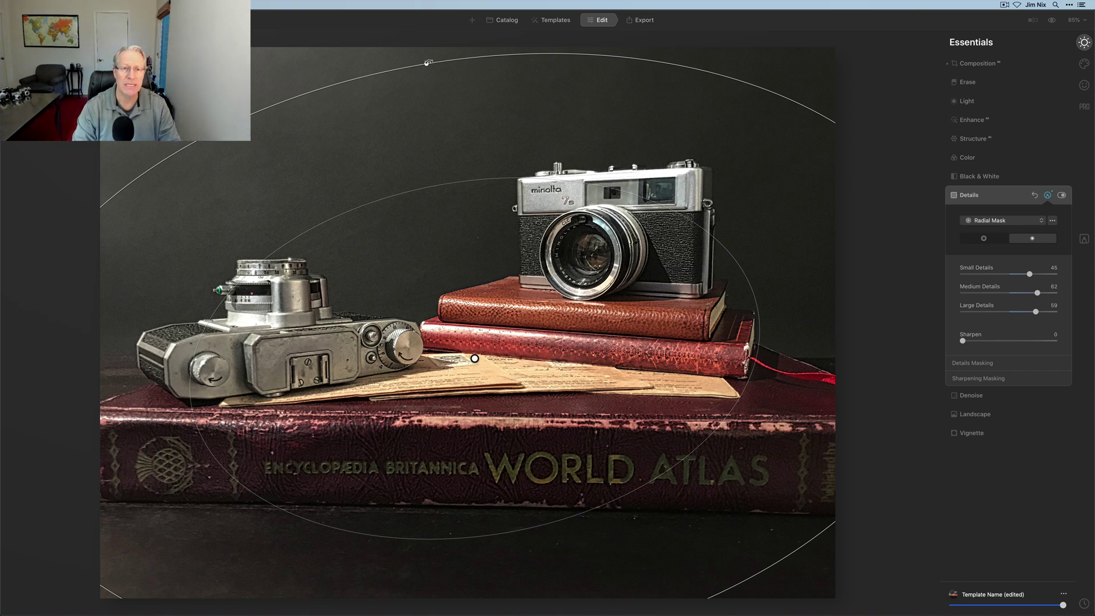
{"action": "left_click_drag", "start_coordinate": [426, 67], "coordinate": [428, 103]}
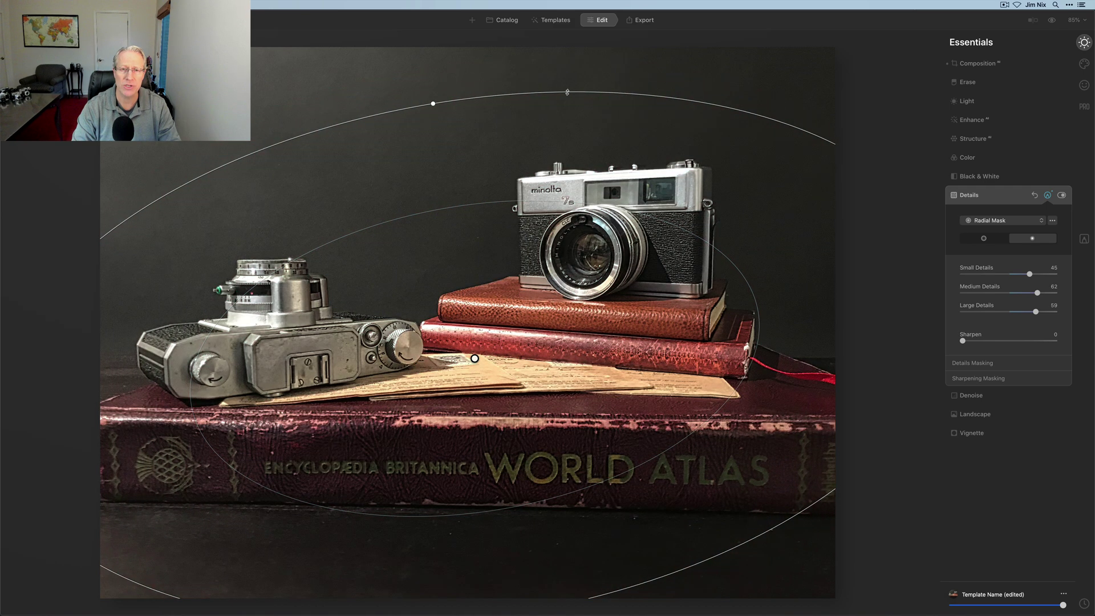
{"action": "left_click_drag", "start_coordinate": [562, 92], "coordinate": [555, 131]}
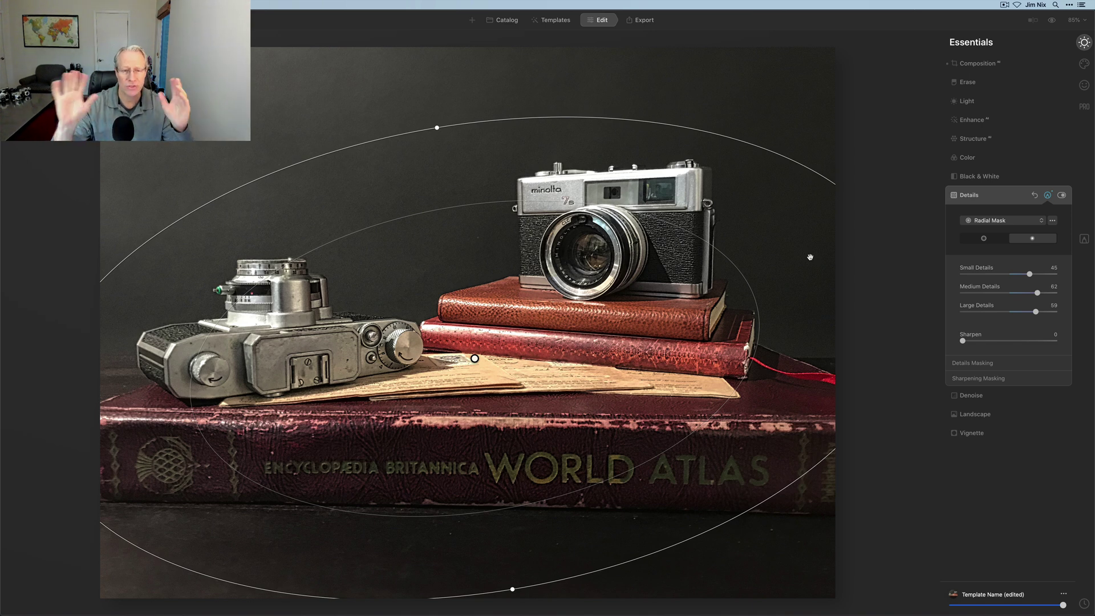
Finish radial mask editing and compare the masked Details boost off and on
{"action": "left_click", "coordinate": [1048, 196]}
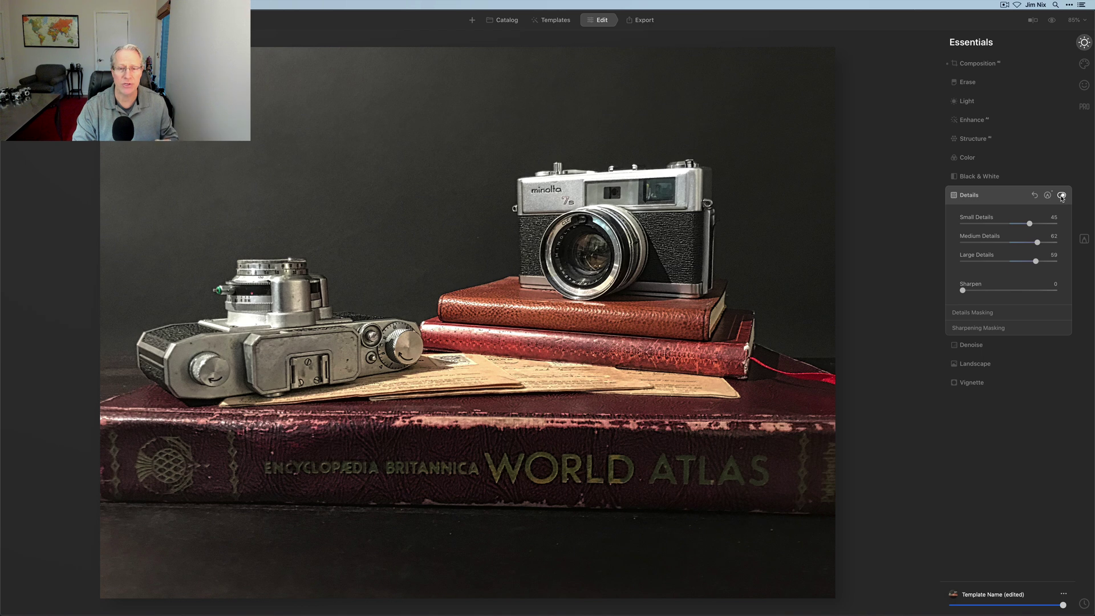
{"action": "left_click", "coordinate": [1062, 195]}
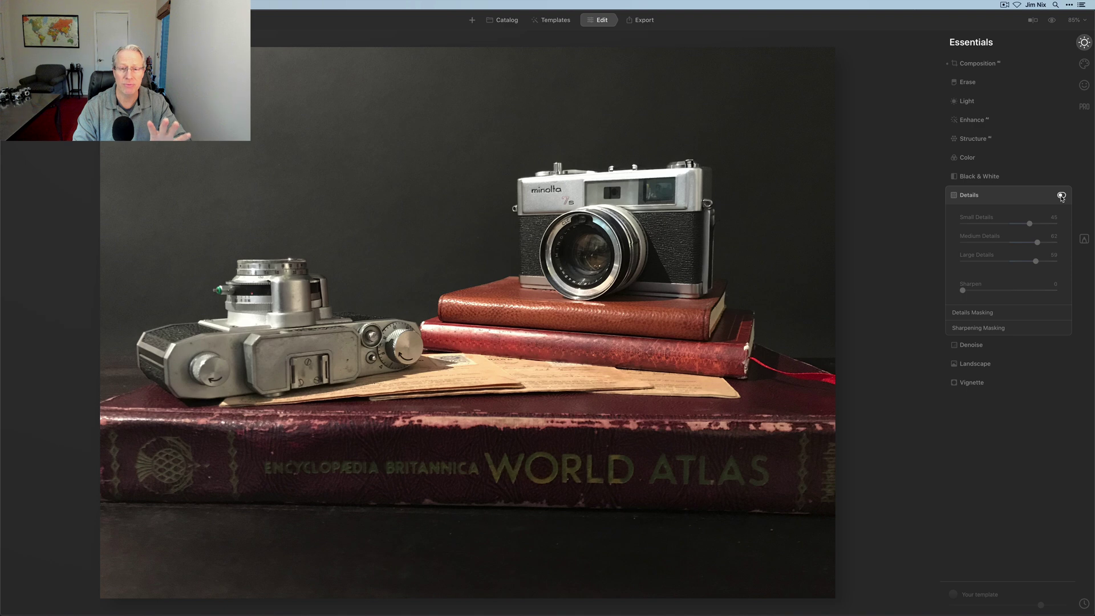
{"action": "left_click", "coordinate": [1061, 196]}
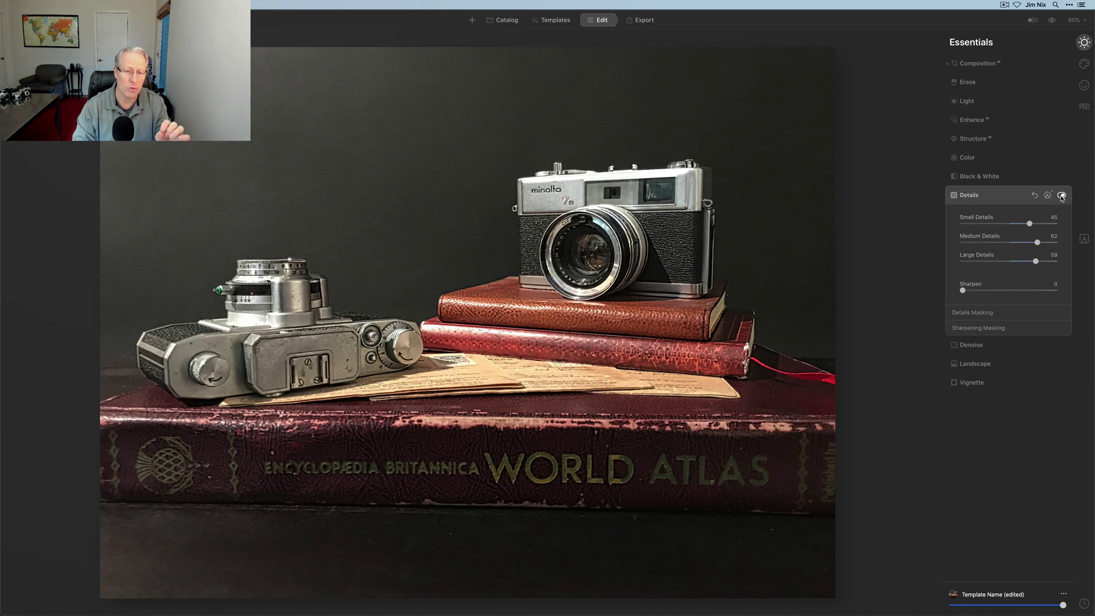